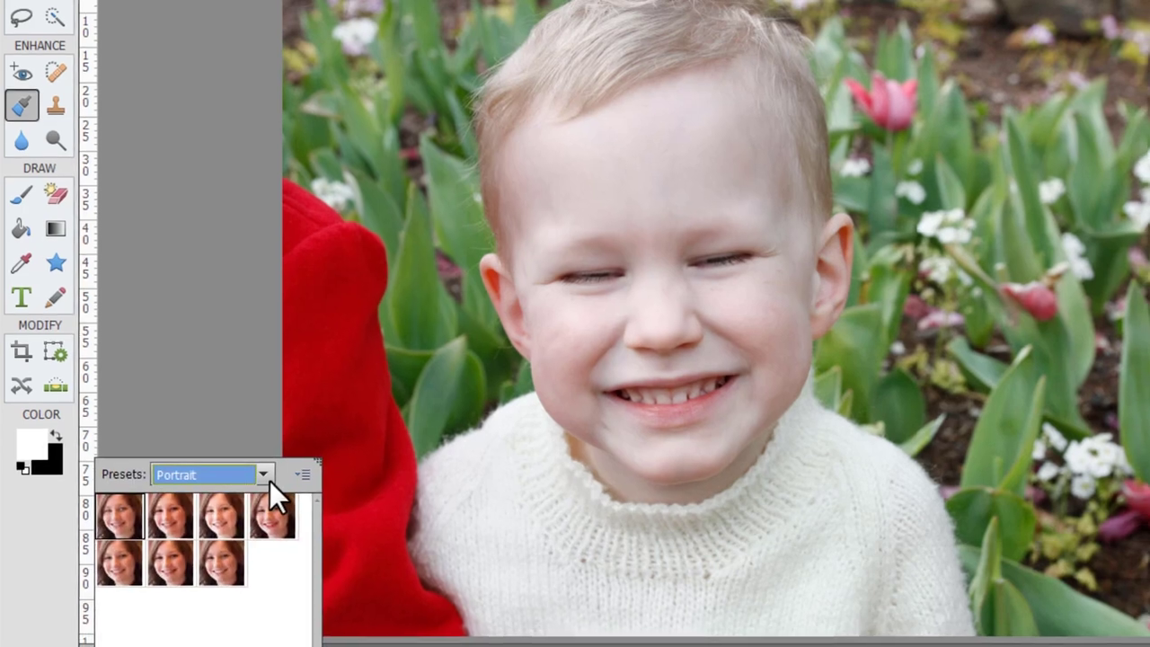
Show the All Purpose category of Smart Brush presets and display the presets as a Large List.
left_click(267, 478)
left_click(267, 479)
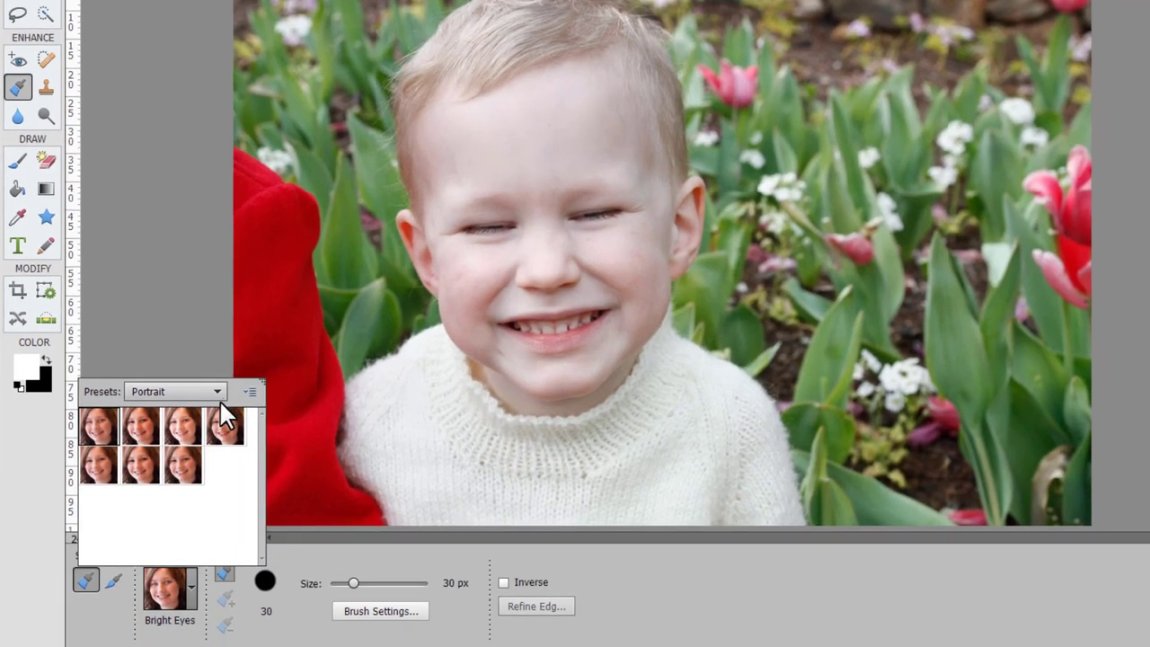
left_click(189, 604)
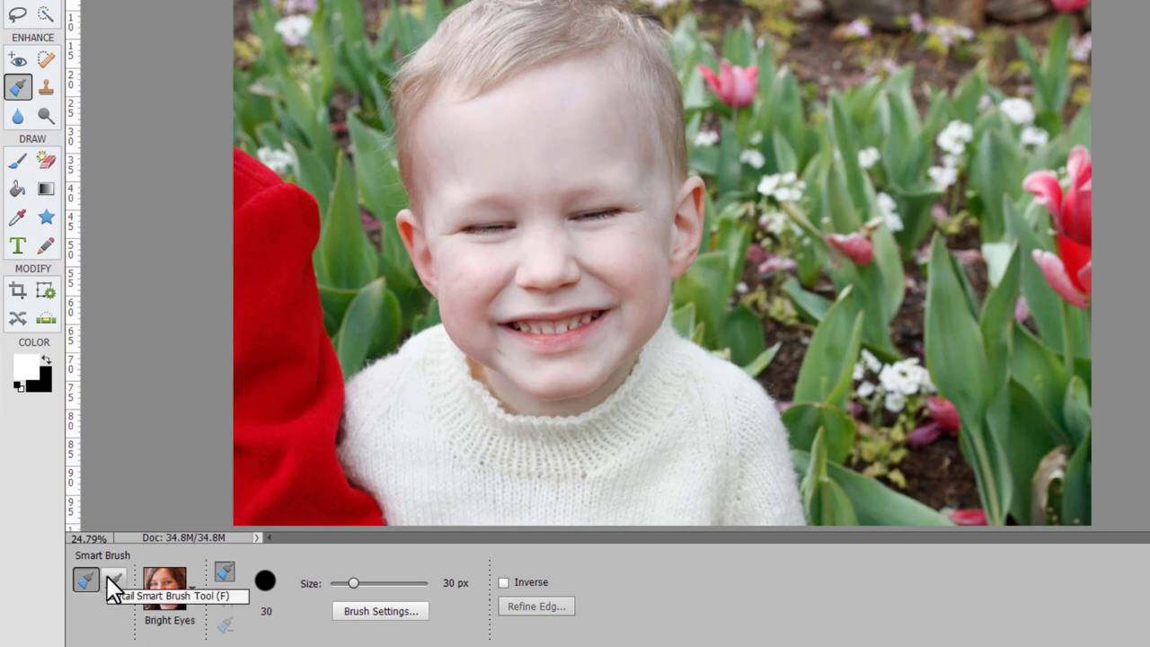
left_click(166, 588)
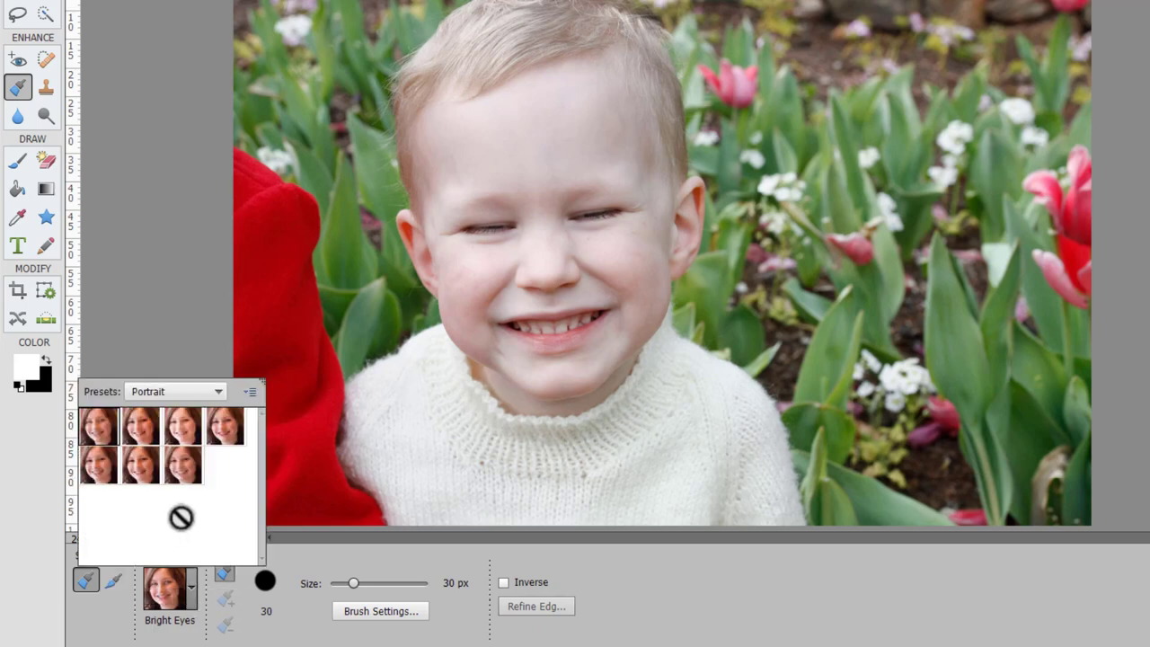
left_click(179, 393)
scroll(179, 399, "up", 1)
left_click(171, 406)
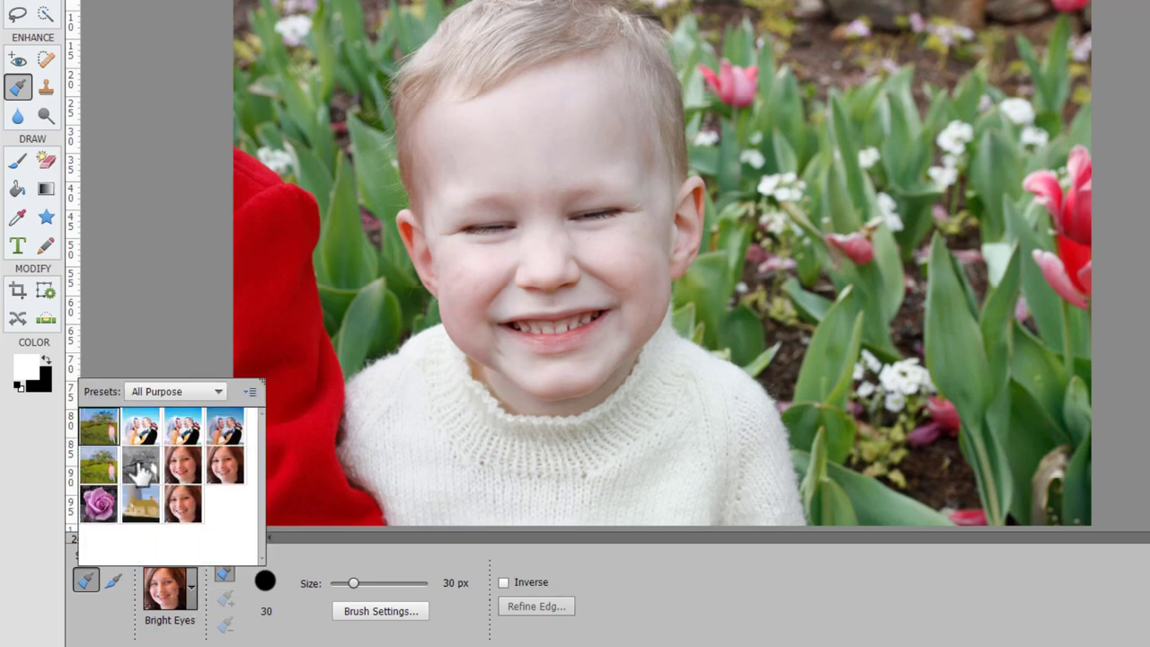
left_click(250, 393)
left_click(278, 479)
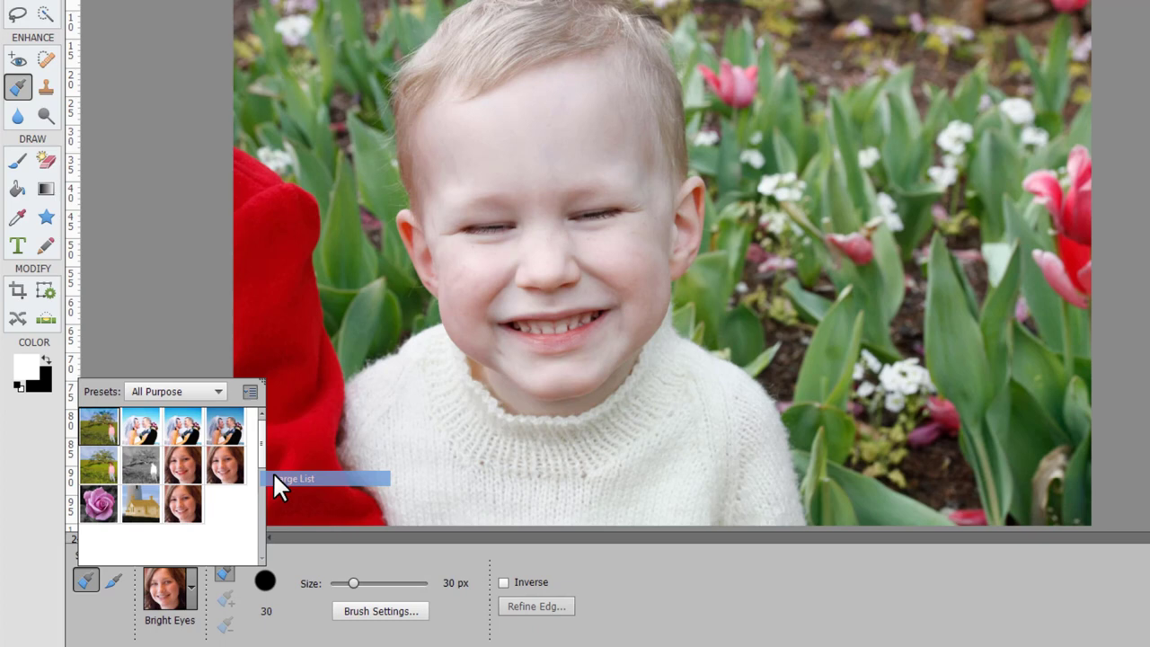
Switch the Smart Brush presets to Show All and choose the Brick wall preset.
left_click_drag(262, 441, 249, 398)
left_click(199, 390)
left_click(198, 386)
scroll(258, 441, "down", 2)
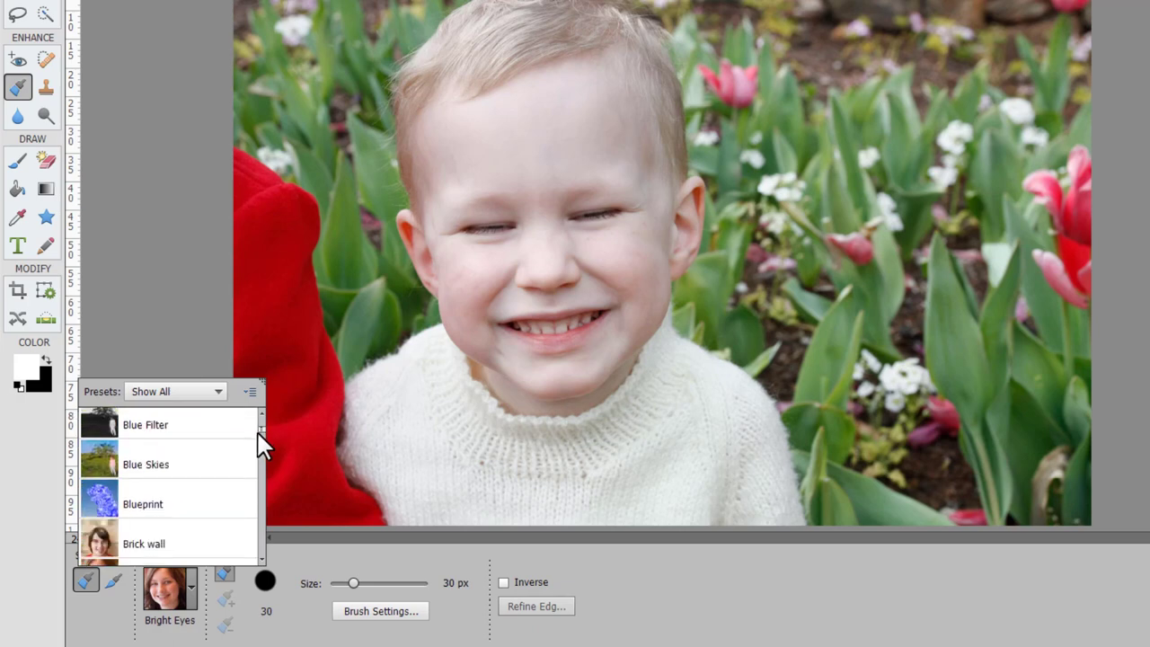
scroll(264, 440, "up", 3)
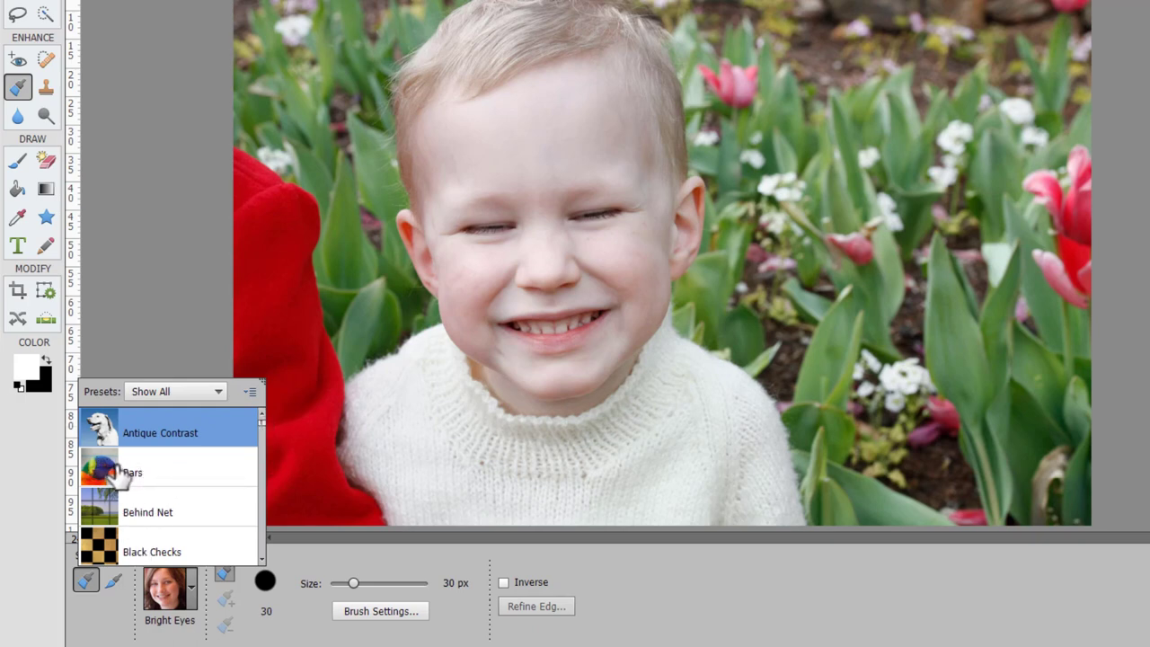
scroll(258, 535, "down", 3)
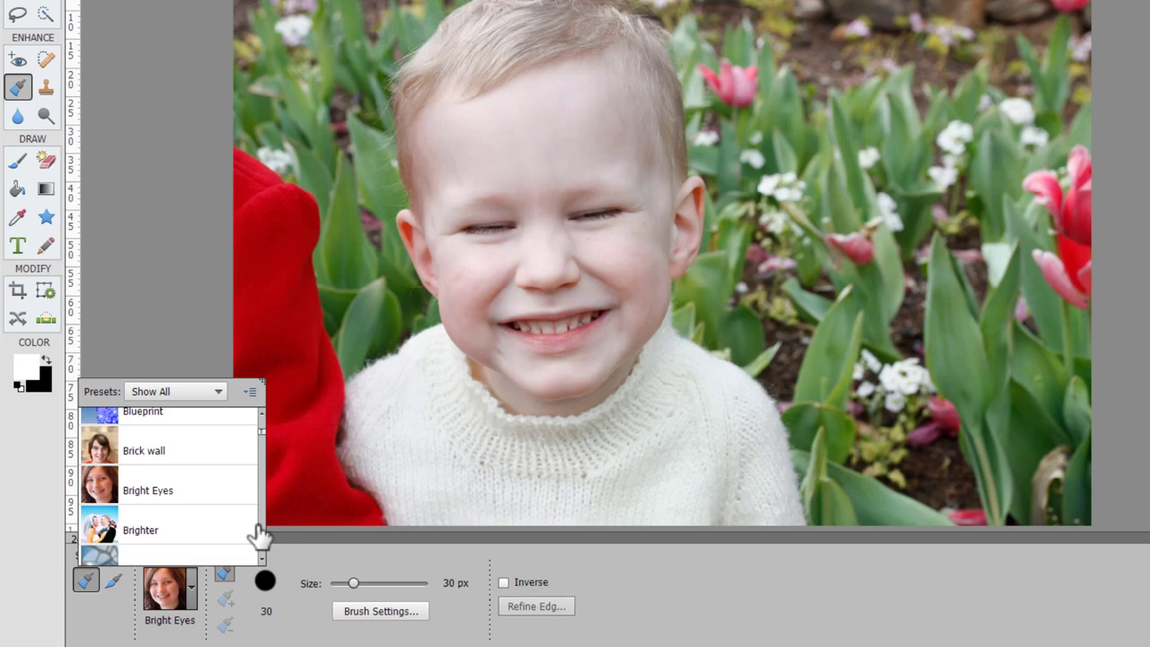
left_click(101, 452)
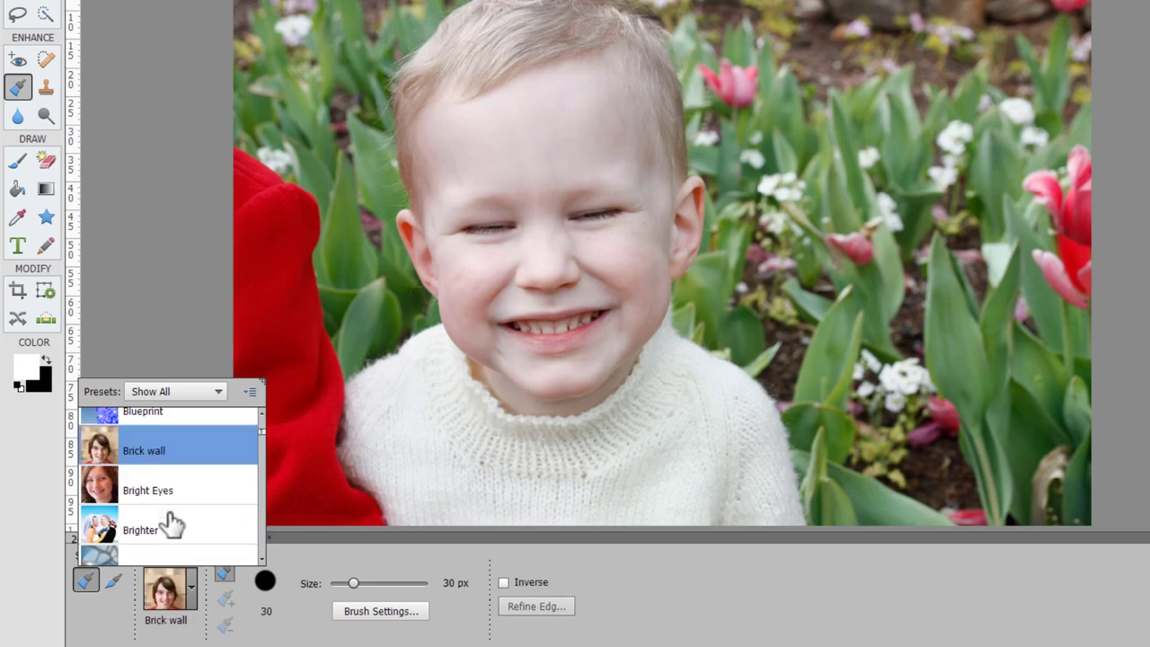
left_click(191, 615)
Enlarge the brush to 90 px and paint the Brick wall effect over the flower background and the red coat.
key("bracketright")
key("bracketright")
key("bracketright")
key("bracketright")
key("bracketright")
key("bracketright")
mouse_move(362, 308)
left_mouse_down()
mouse_move(302, 76)
mouse_move(404, 12)
left_mouse_up()
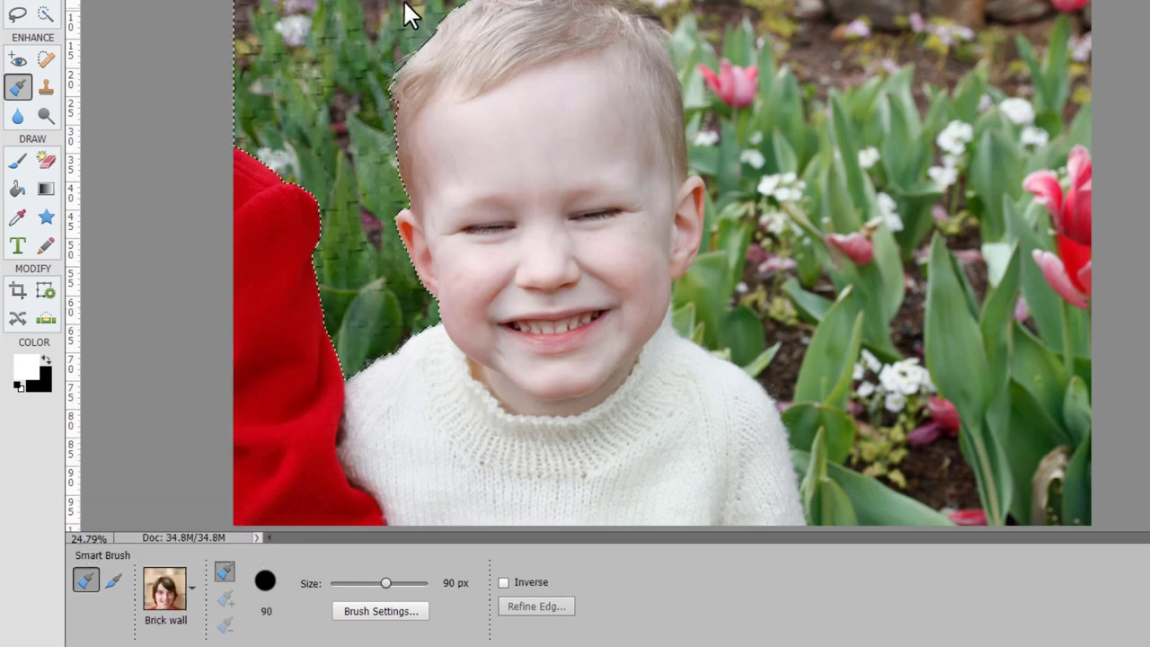
left_click_drag(838, 159, 982, 463)
mouse_move(682, 10)
left_mouse_down()
mouse_move(734, 157)
mouse_move(747, 261)
mouse_move(719, 309)
mouse_move(747, 337)
left_mouse_up()
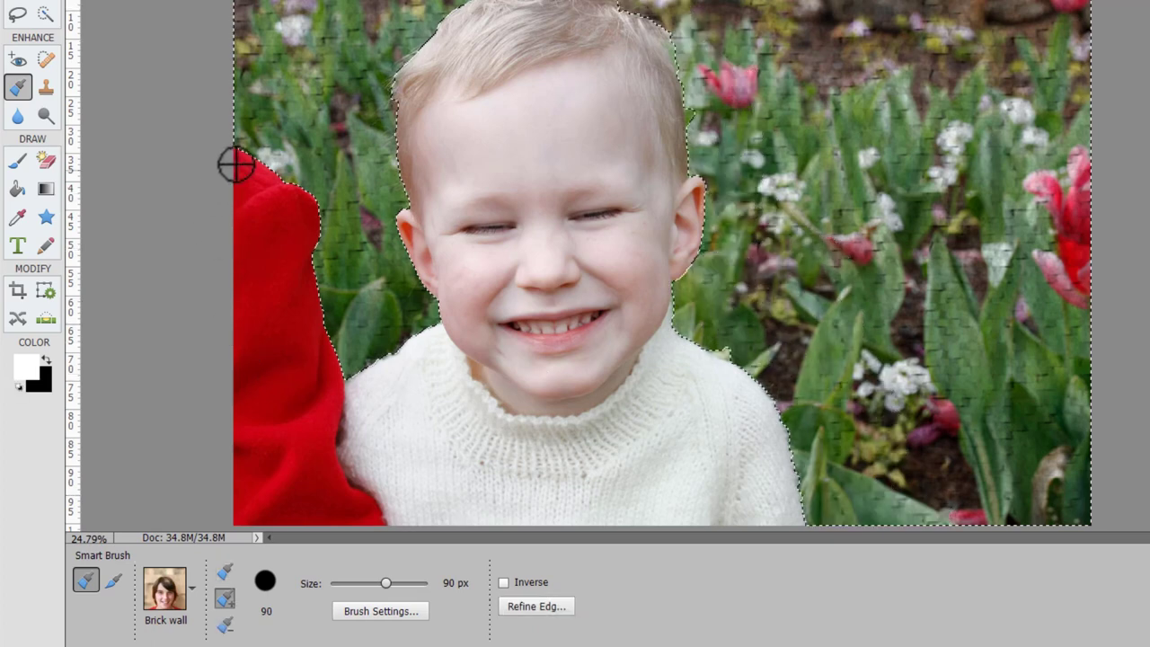
mouse_move(236, 164)
left_mouse_down()
mouse_move(306, 299)
mouse_move(304, 479)
left_mouse_up()
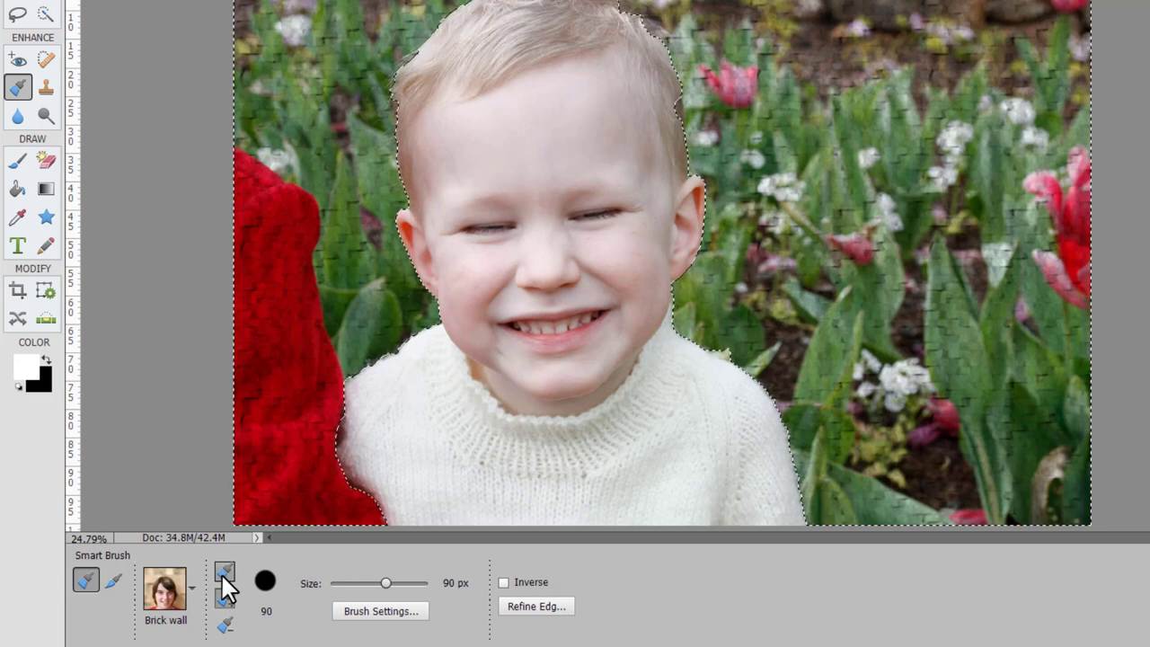
Look at the Smart Brush's new and add selection modes and its Brush Settings options.
left_click(223, 575)
left_click(225, 597)
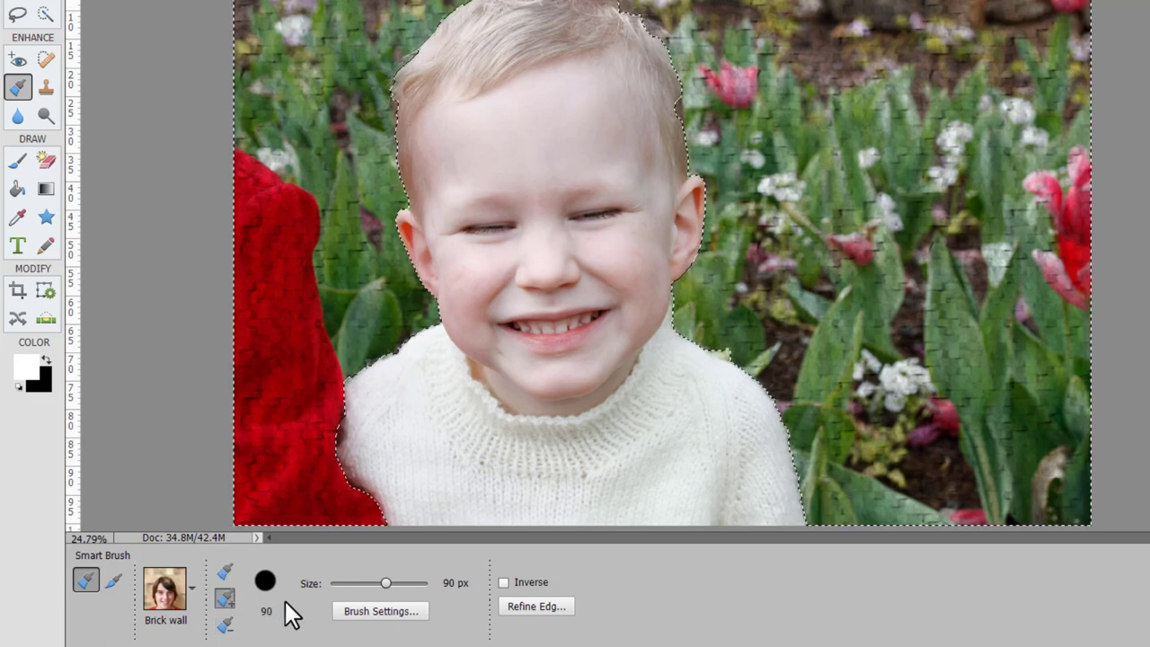
left_click(377, 614)
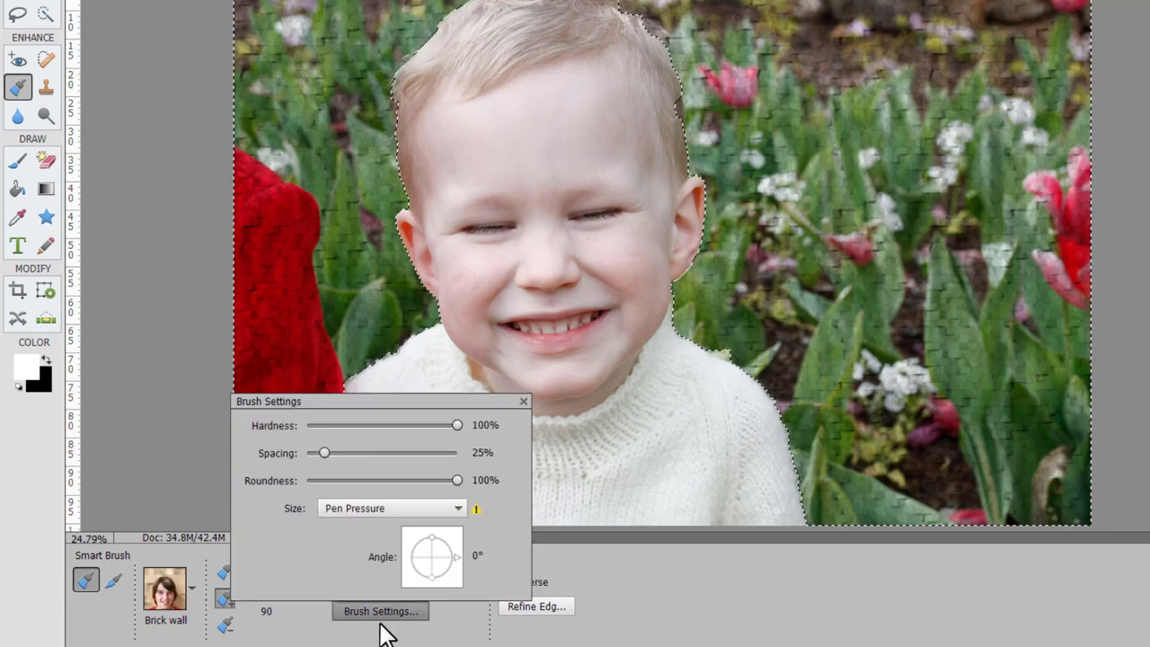
left_click(479, 634)
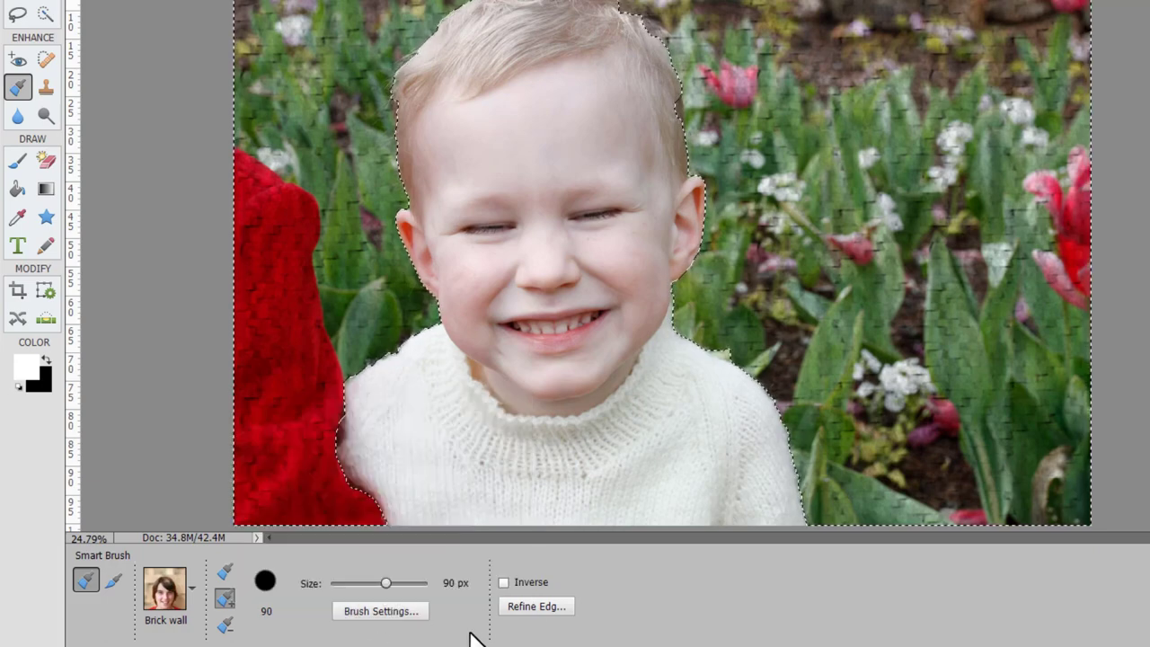
Try inverting the Brick wall effect, and try Refine Edge with a 21.4 px radius and added feathering.
left_click(529, 582)
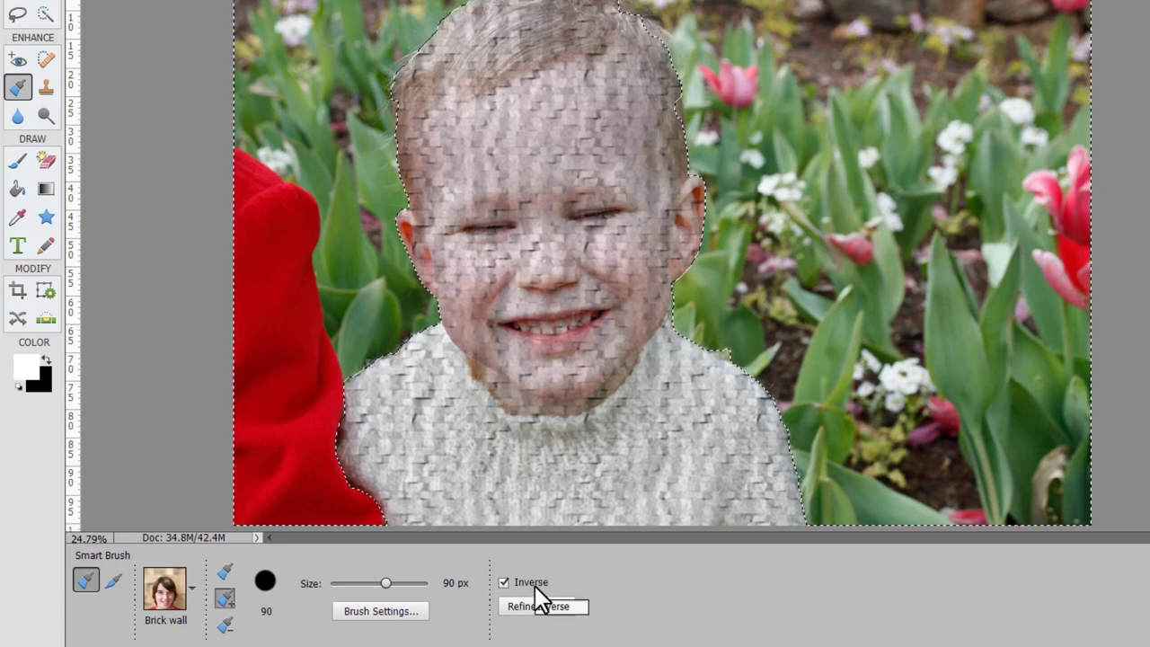
left_click(534, 603)
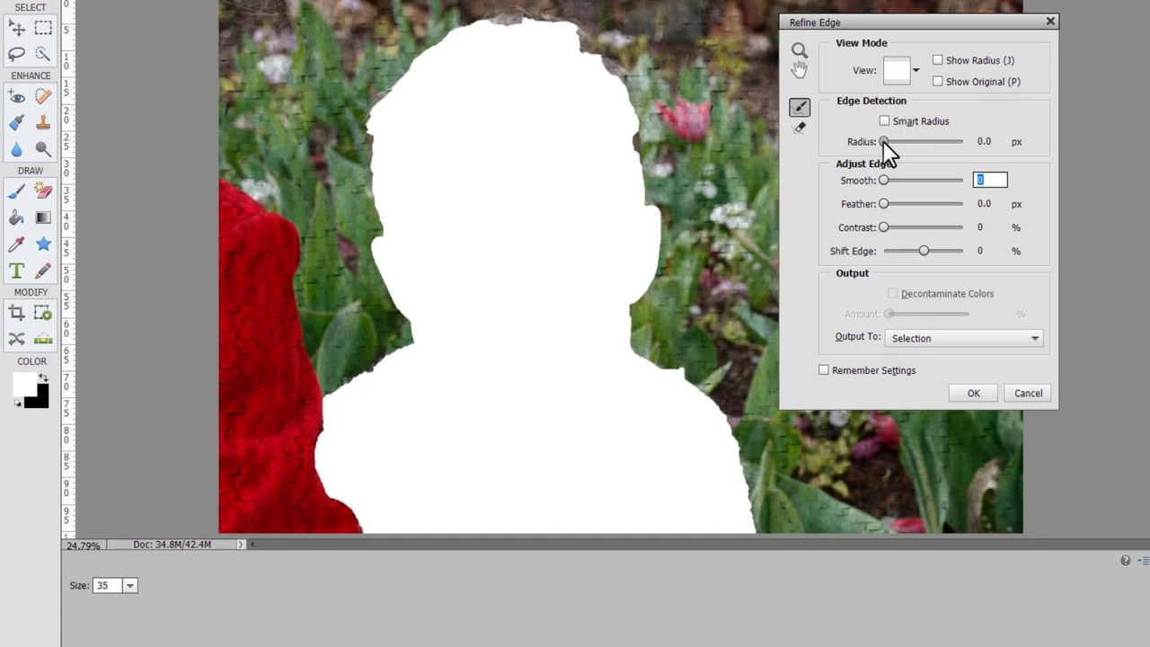
left_click_drag(883, 141, 920, 142)
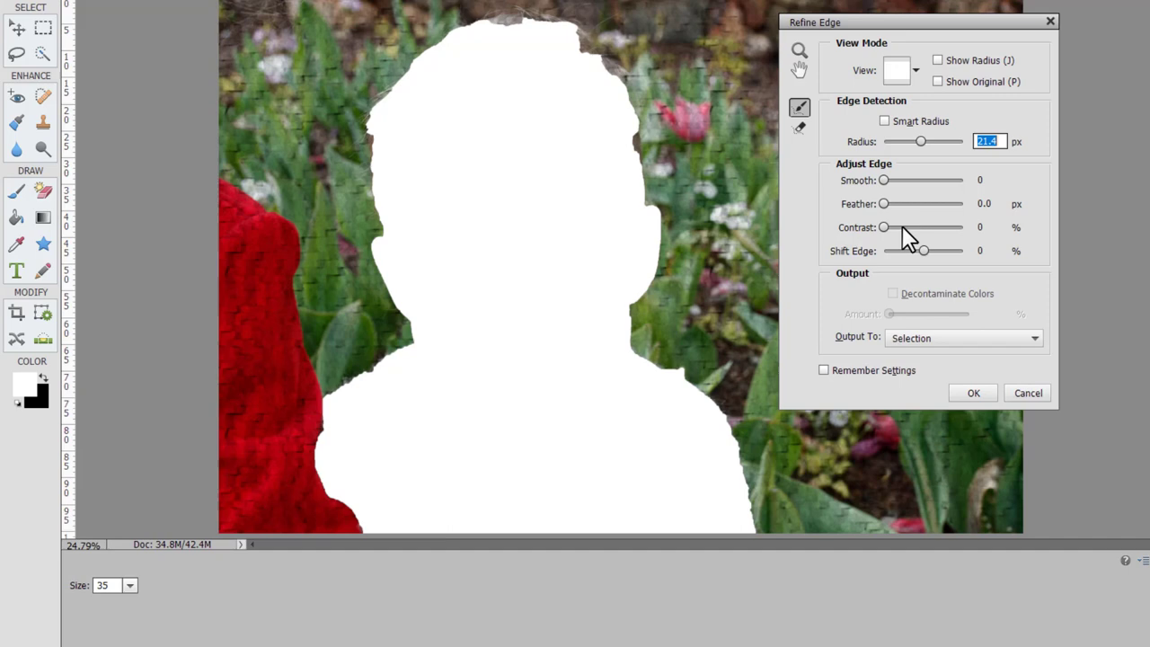
left_click_drag(887, 201, 924, 204)
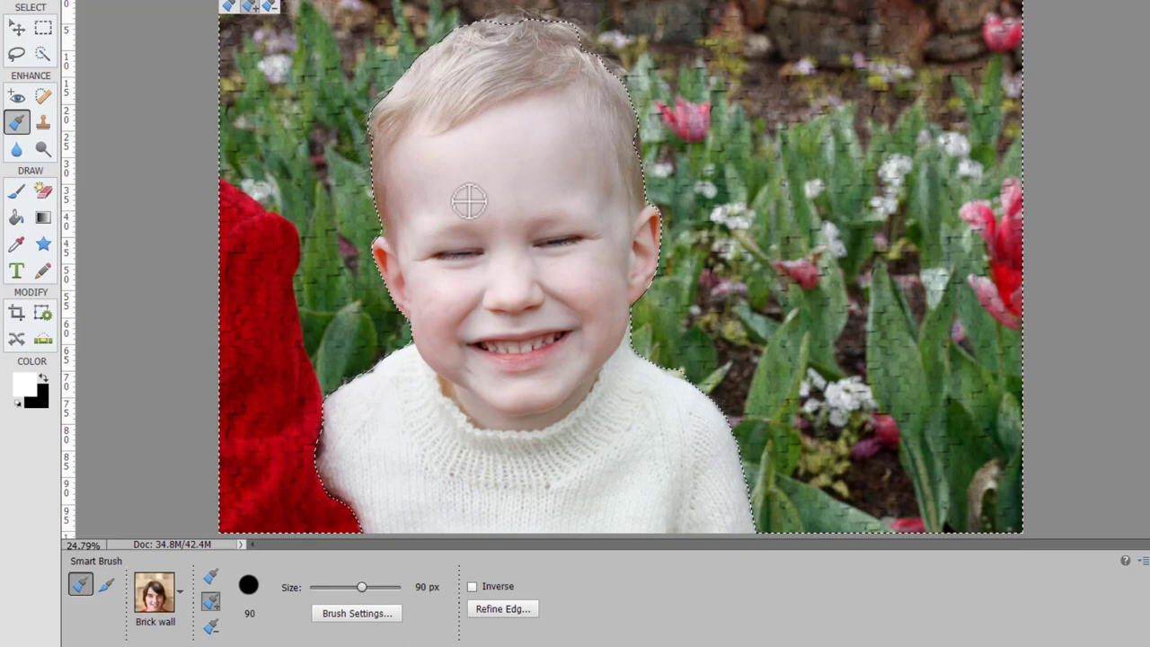
Revert the child's photo to its last saved version.
key("ctrl+z")
left_click(117, 21)
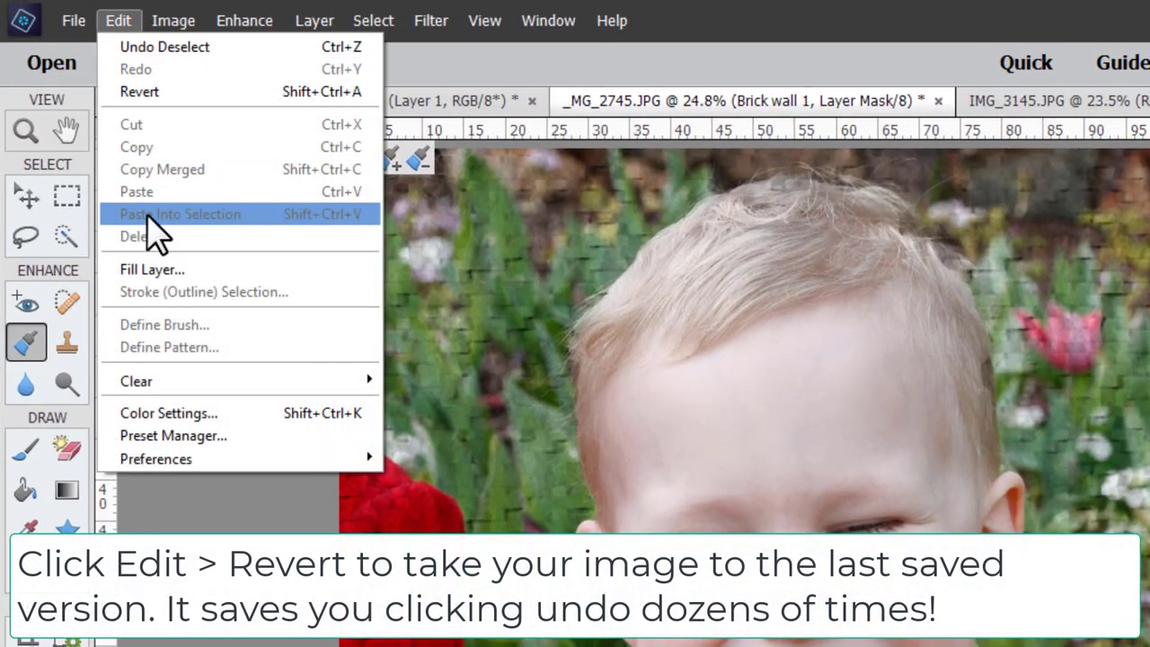
left_click(170, 92)
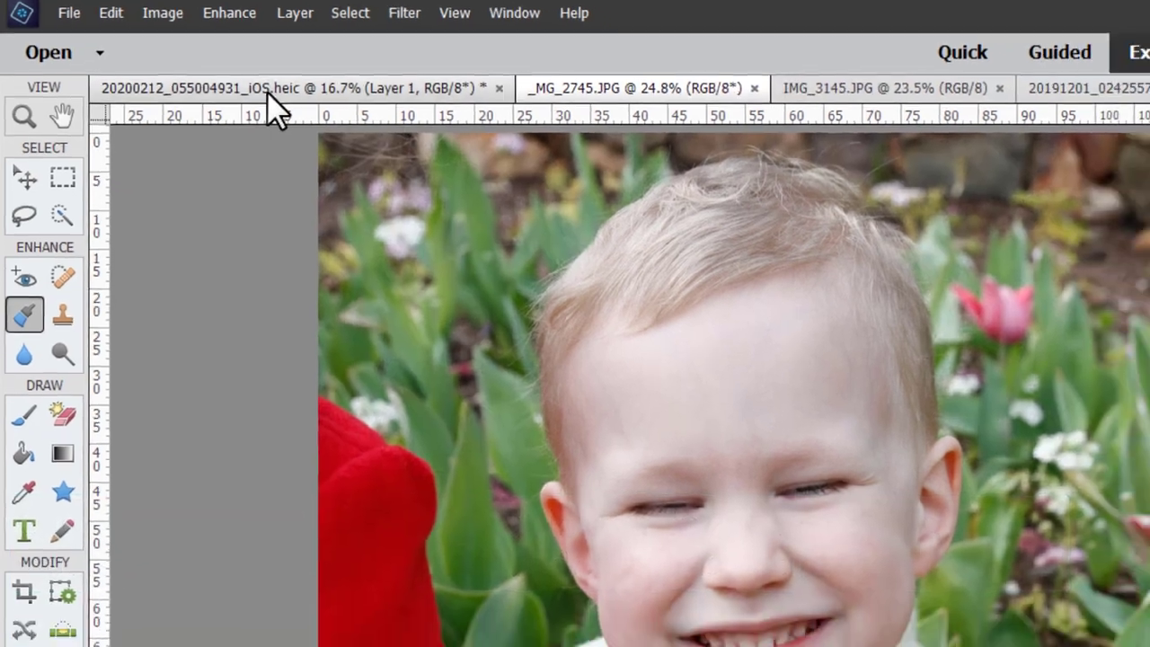
Switch to the woman's portrait photo and choose the Lipstick preset from the Portrait category of the Smart Brush.
left_click(283, 101)
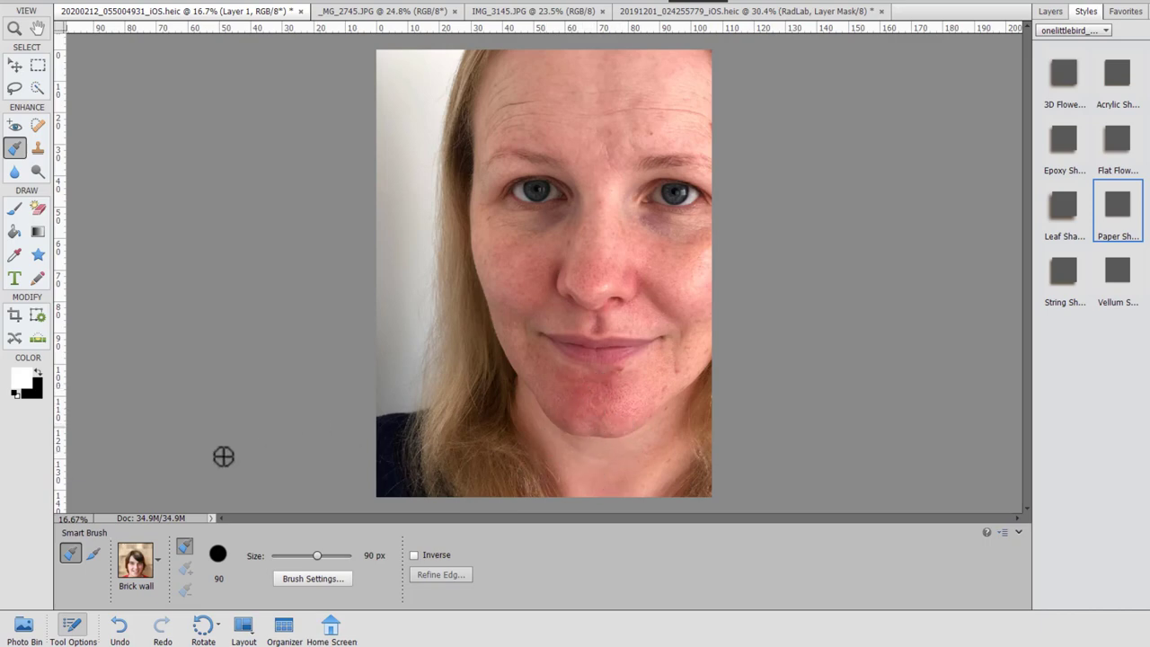
left_click(159, 568)
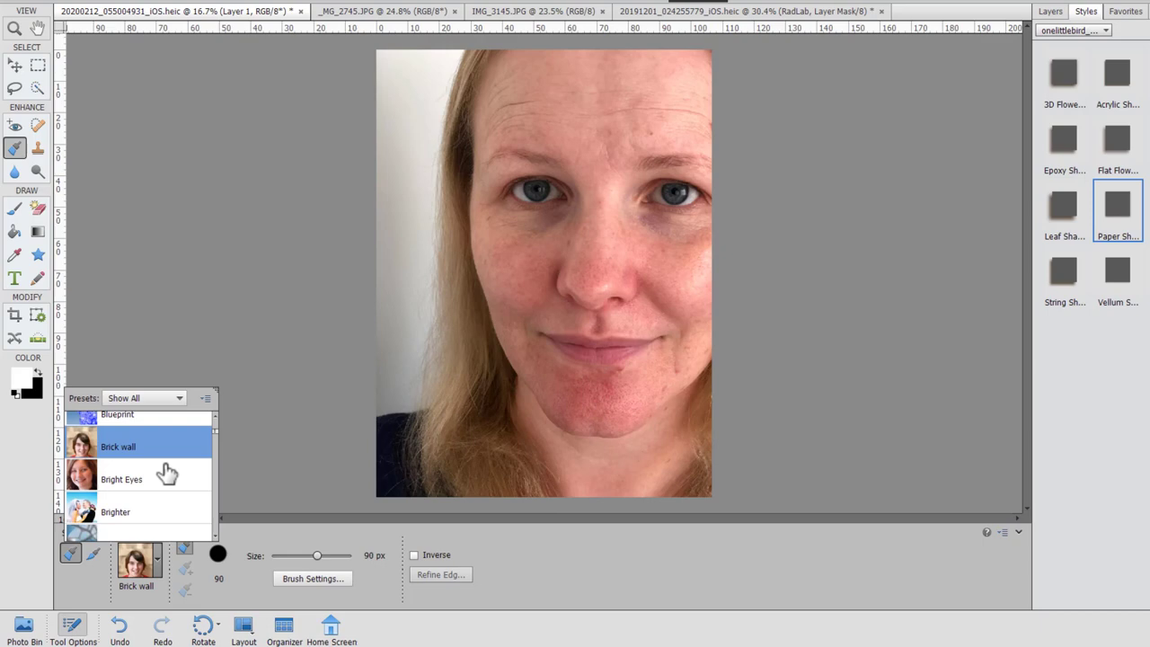
left_click(153, 399)
left_click(135, 482)
scroll(148, 467, "down", 3)
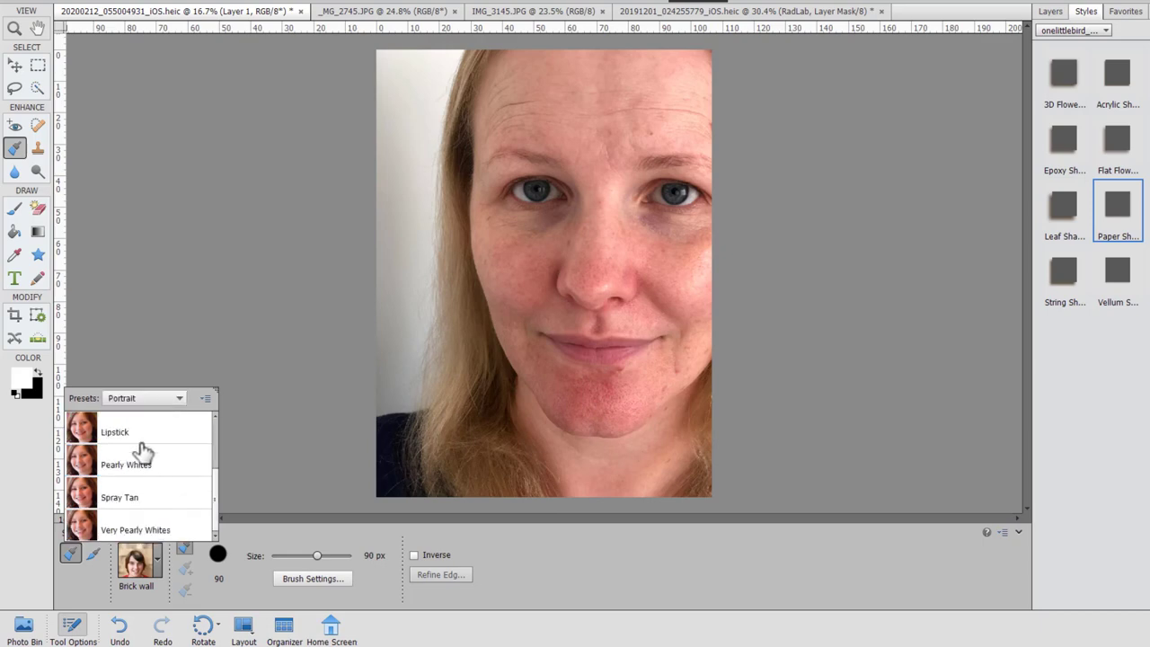
left_click(115, 440)
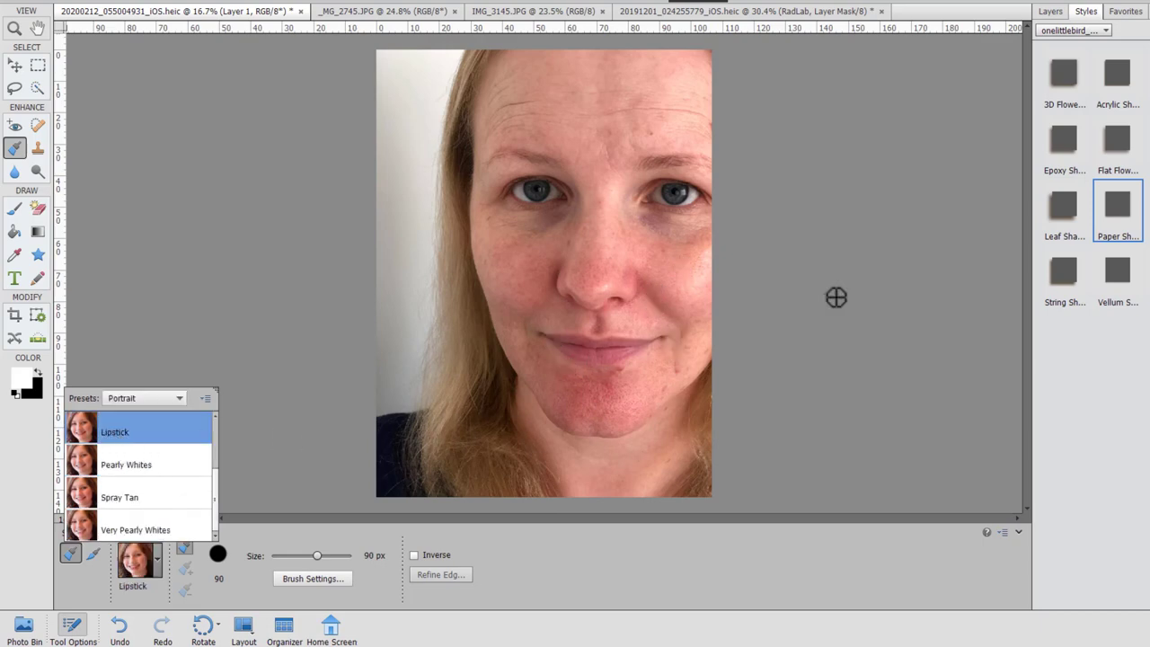
Paint the Lipstick effect over the woman's upper and lower lips.
left_click_drag(554, 336, 610, 346)
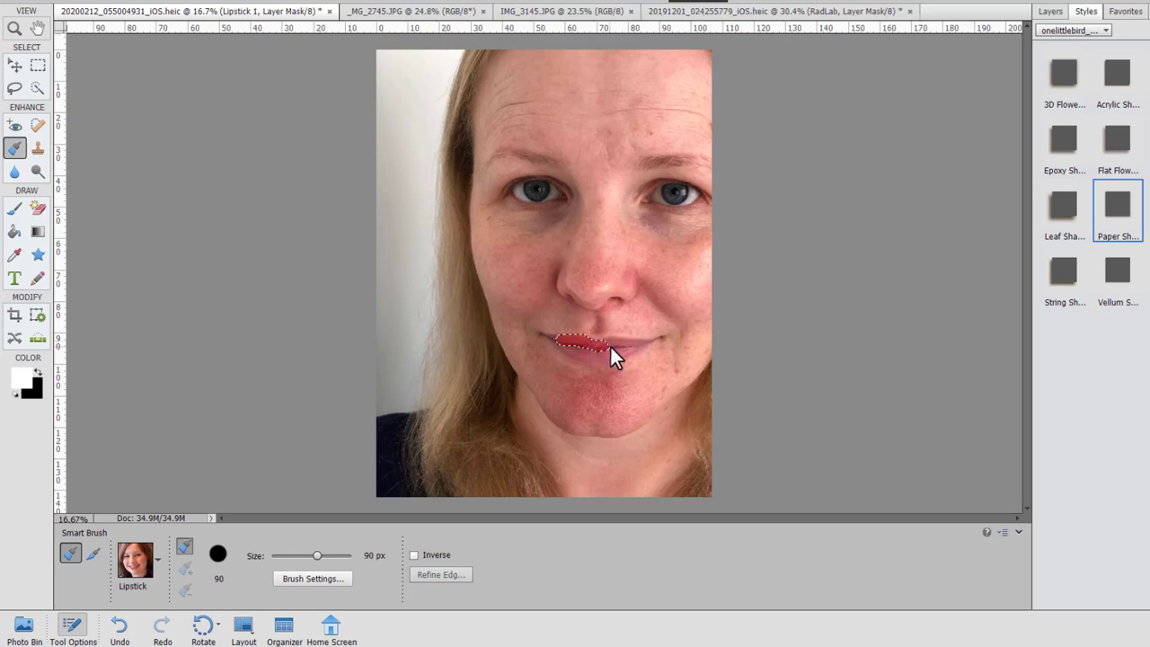
left_click(549, 336)
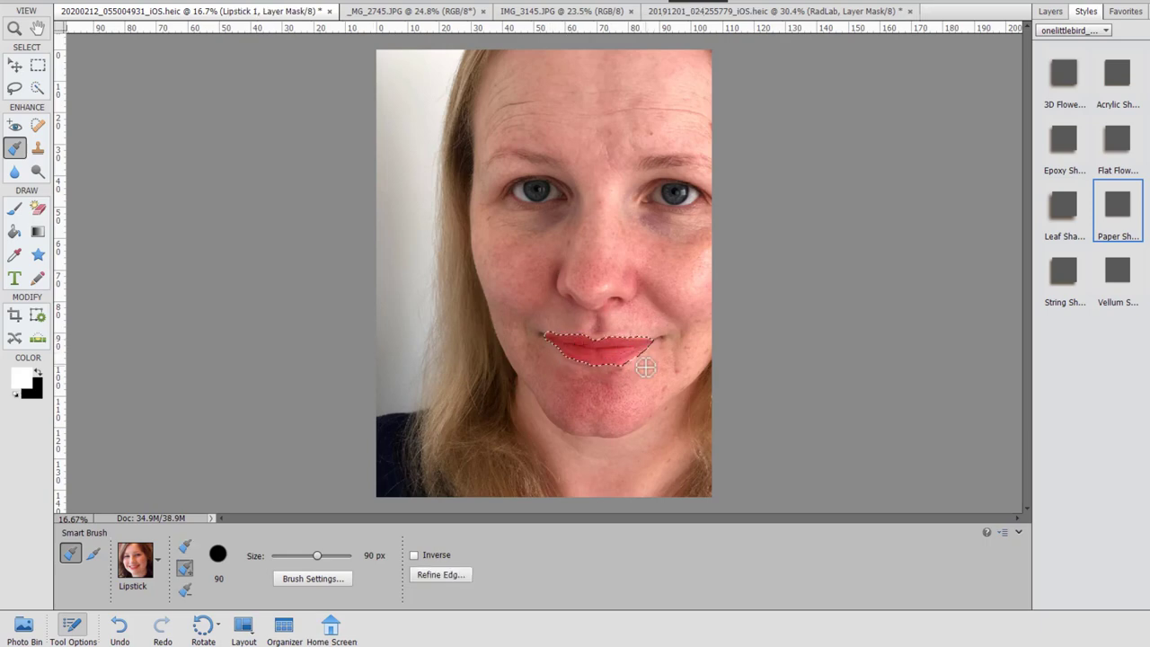
Subtract the excess Lipstick selection from the skin below the lower lip and at the corner of the mouth.
key("ctrl+equal")
key("ctrl+equal")
key("ctrl+equal")
left_click_drag(661, 431, 539, 192)
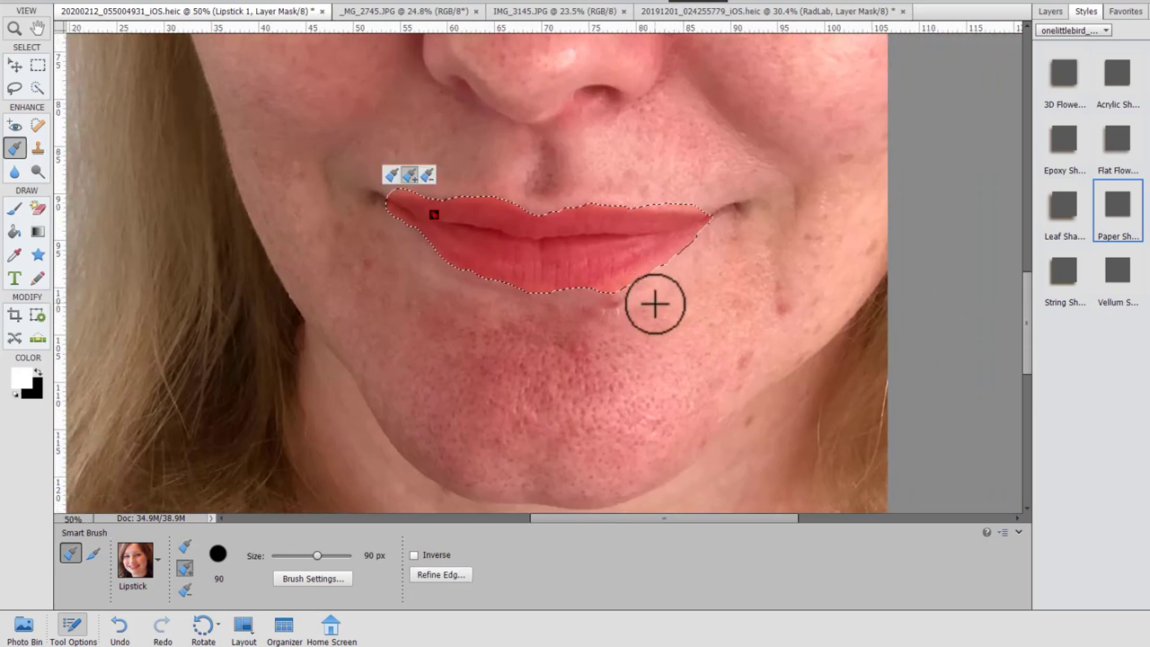
key("alt")
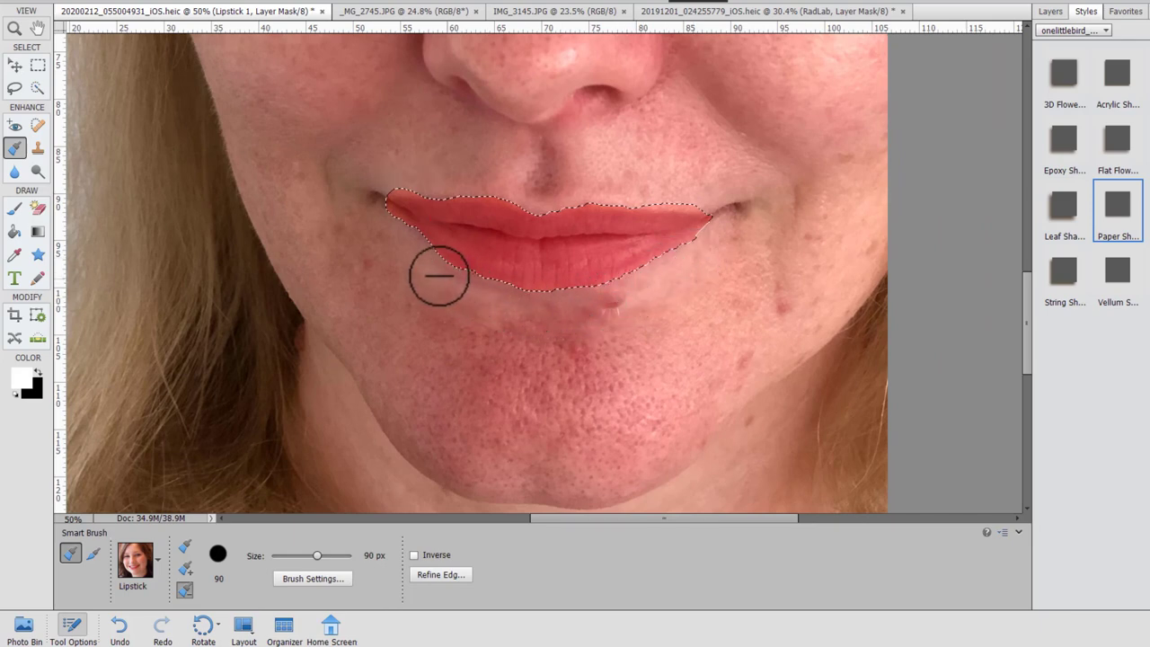
left_click(375, 204, "alt")
Reduce the brush to 45 px and refine the Lipstick selection along the upper lip edge and the mouth corners.
key("bracketleft")
key("bracketleft")
key("bracketleft")
key("bracketleft")
key("bracketleft")
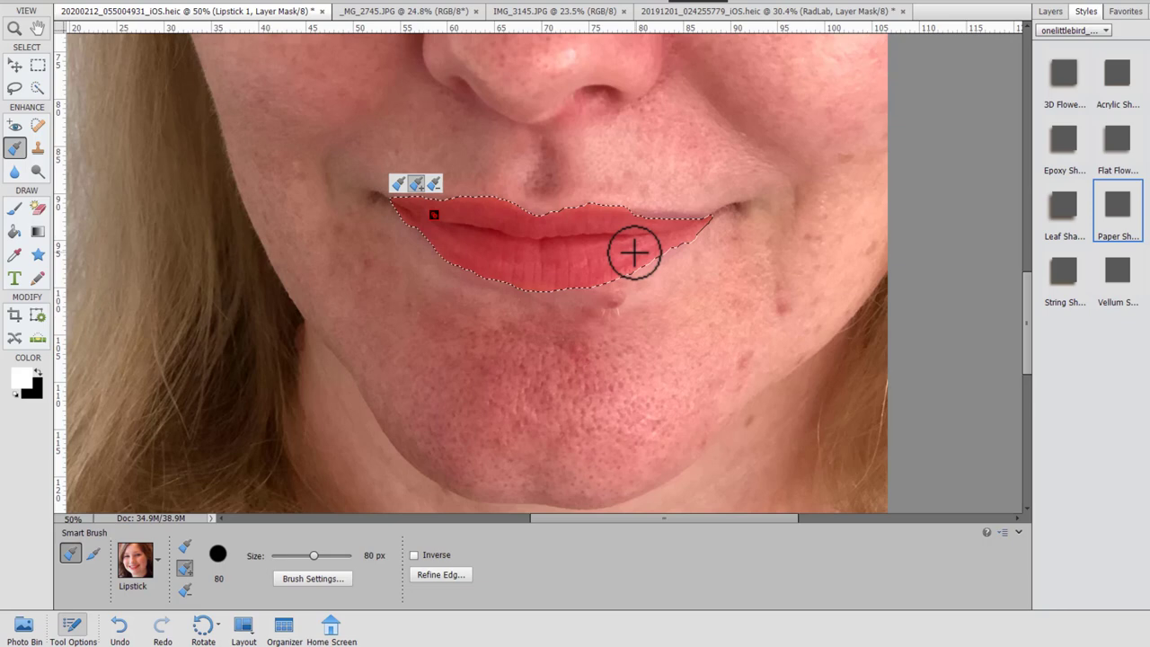
left_click(638, 222)
mouse_move(637, 222)
left_mouse_down()
mouse_move(696, 221)
mouse_move(680, 231)
left_mouse_up()
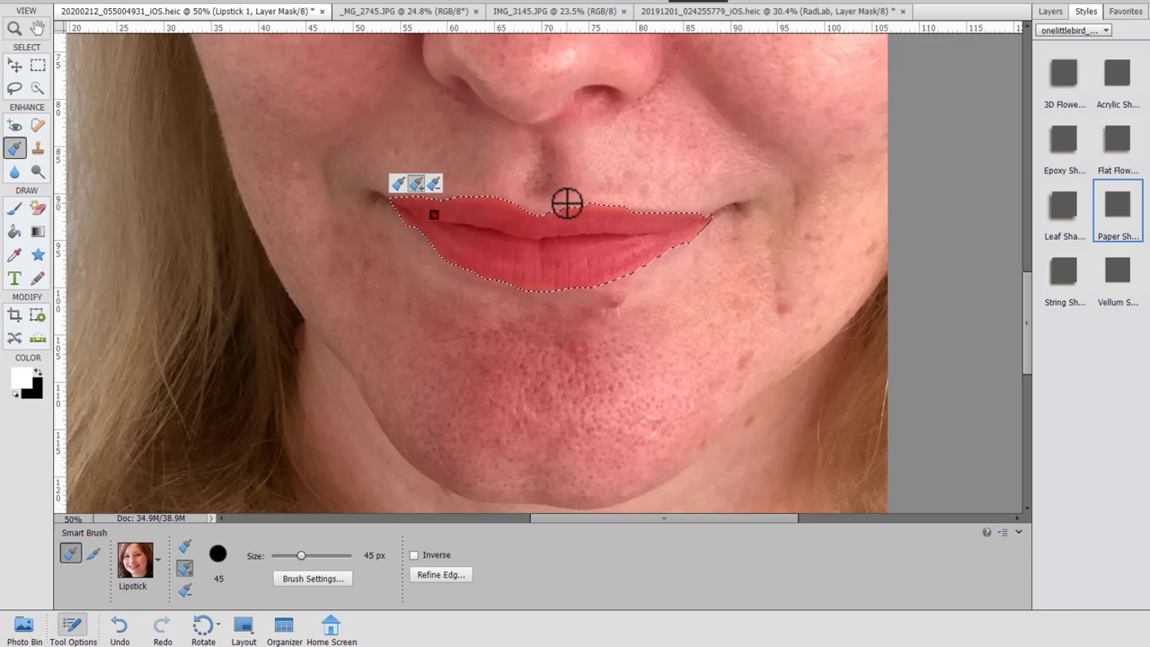
key("alt")
mouse_move(578, 200)
left_mouse_down()
mouse_move(634, 197)
mouse_move(581, 200)
mouse_move(583, 221)
mouse_move(607, 213)
mouse_move(666, 227)
left_mouse_up()
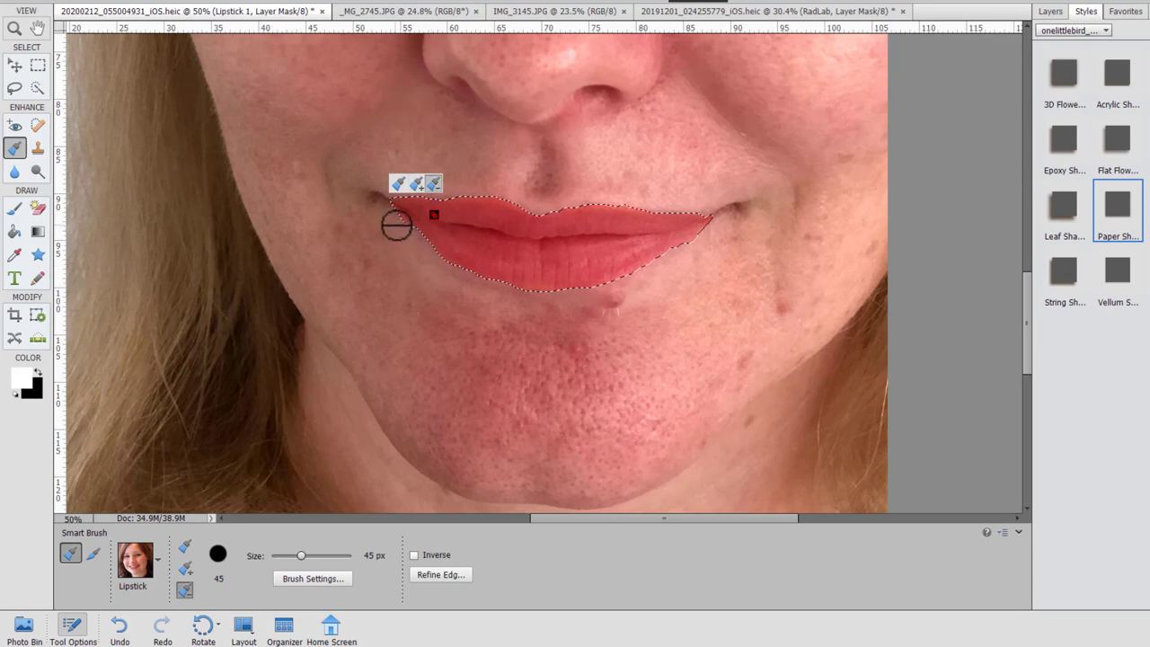
left_click_drag(391, 212, 462, 248)
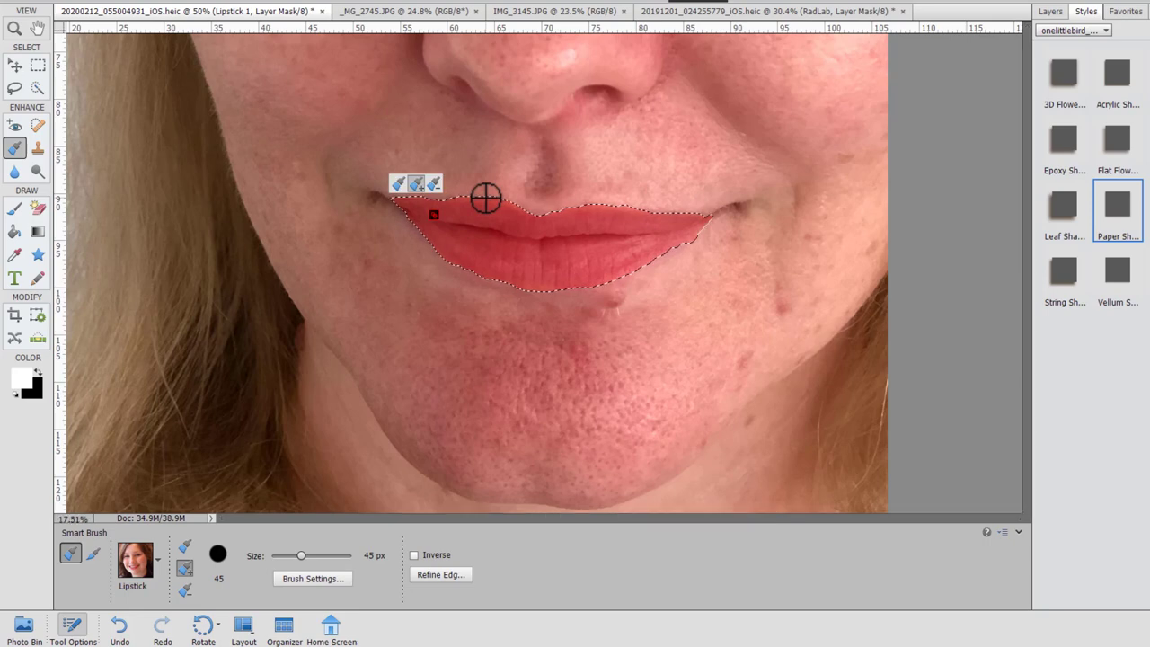
Show the whole portrait and its layer stack, and clear the Smart Brush outline from the lips.
key("ctrl+0")
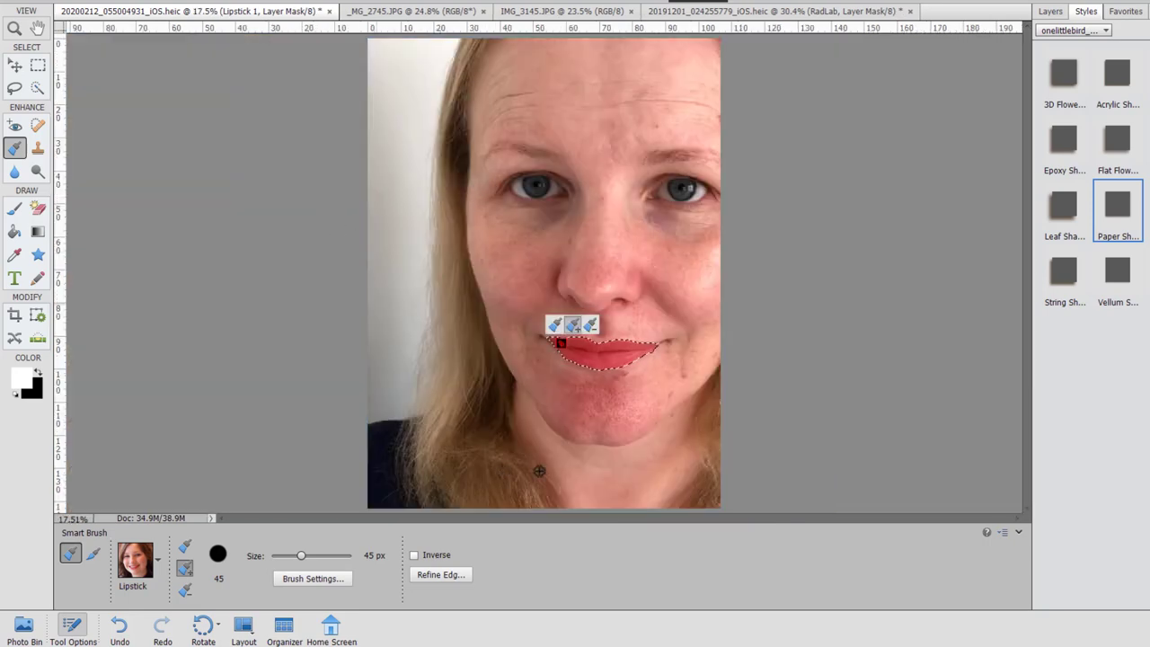
left_click(1051, 11)
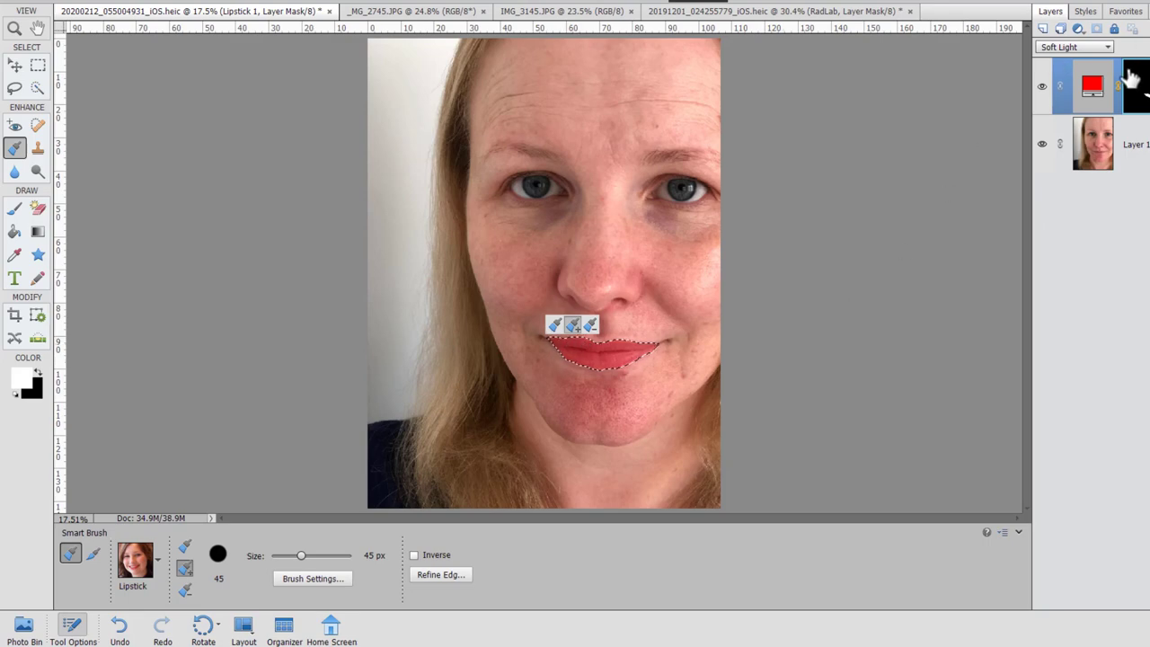
left_click(15, 65)
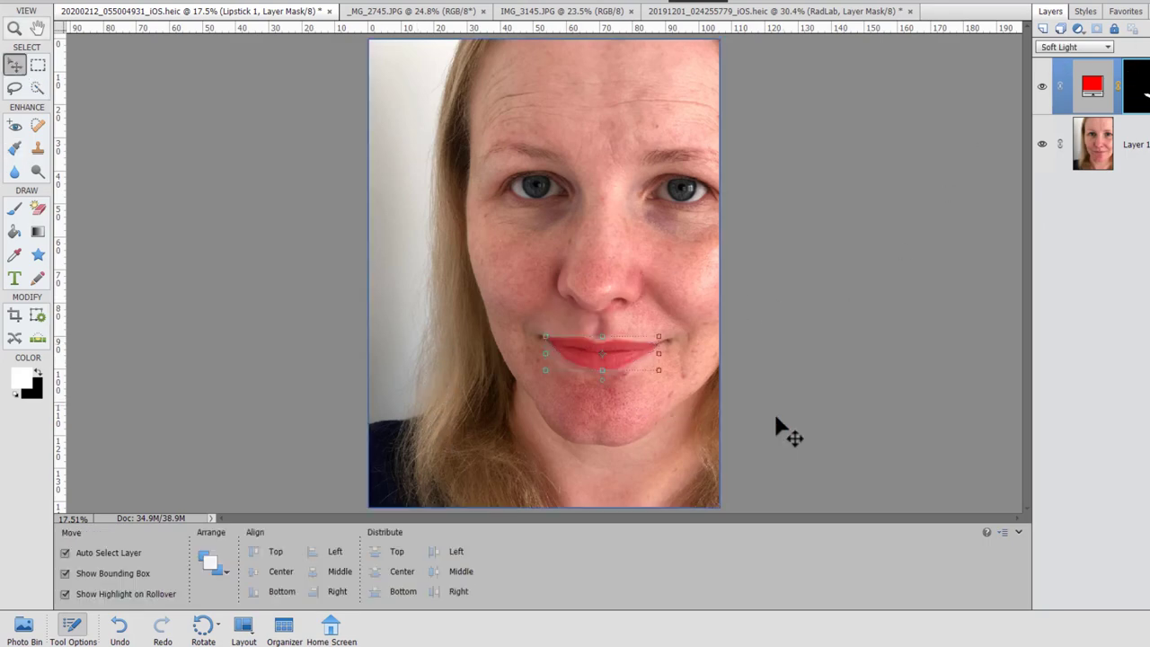
left_click(844, 467)
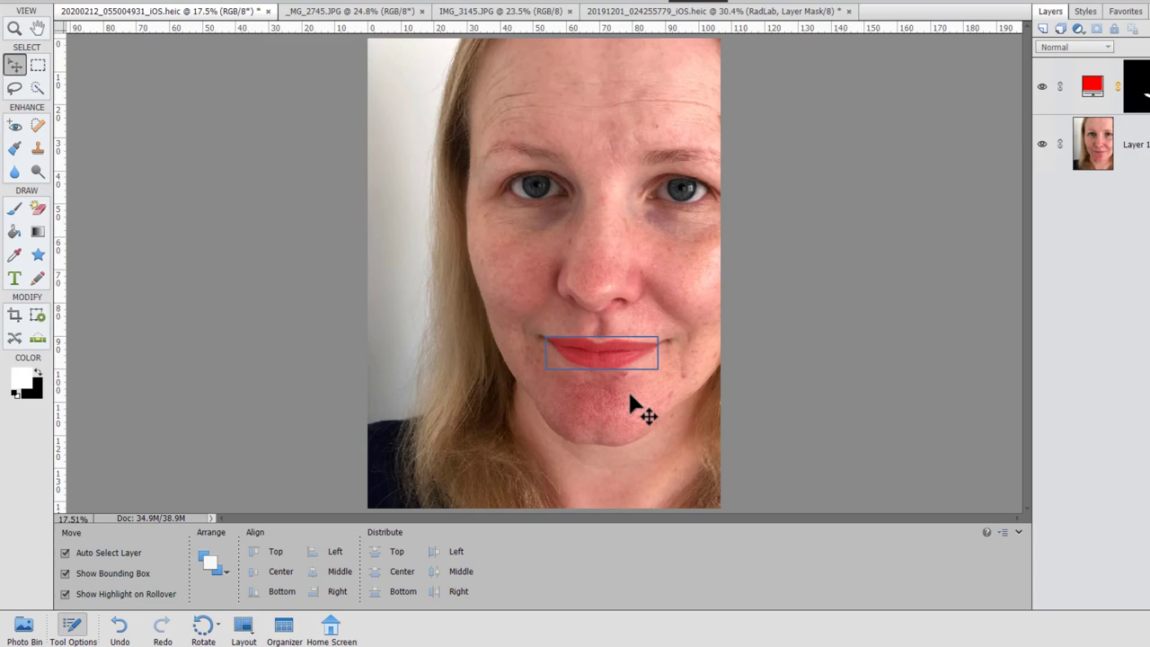
Try shifting the Lipstick effect down off the lips, and undo the move and the brush strokes.
left_click_drag(600, 361, 607, 375)
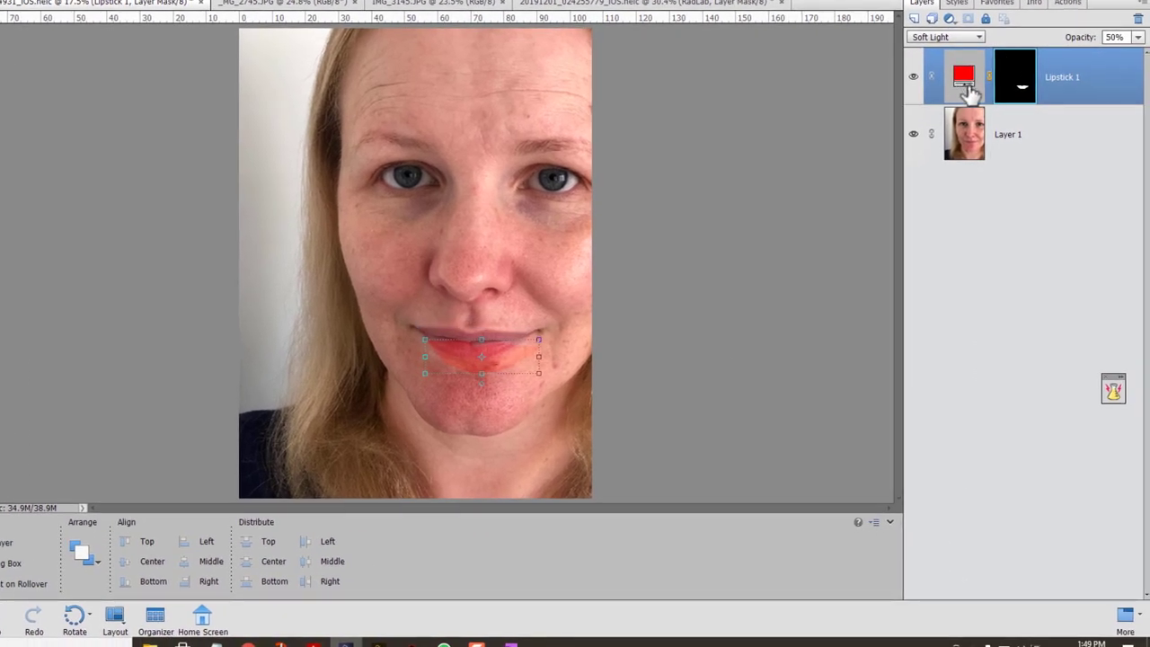
key("ctrl+z")
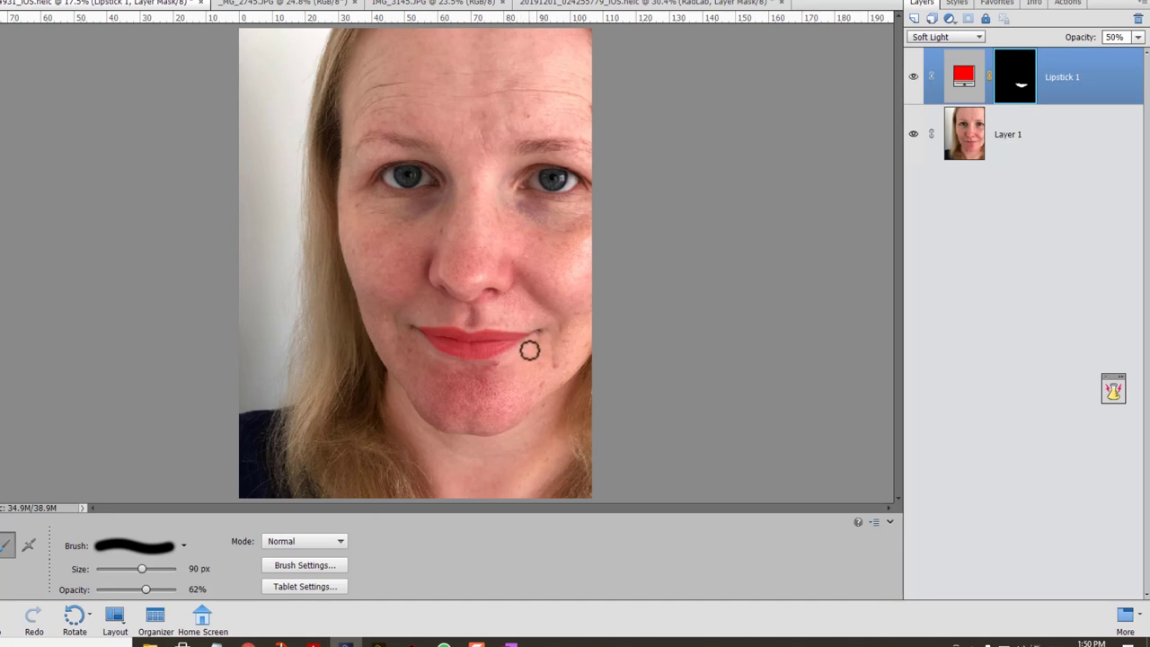
key("ctrl+z")
key("ctrl+z")
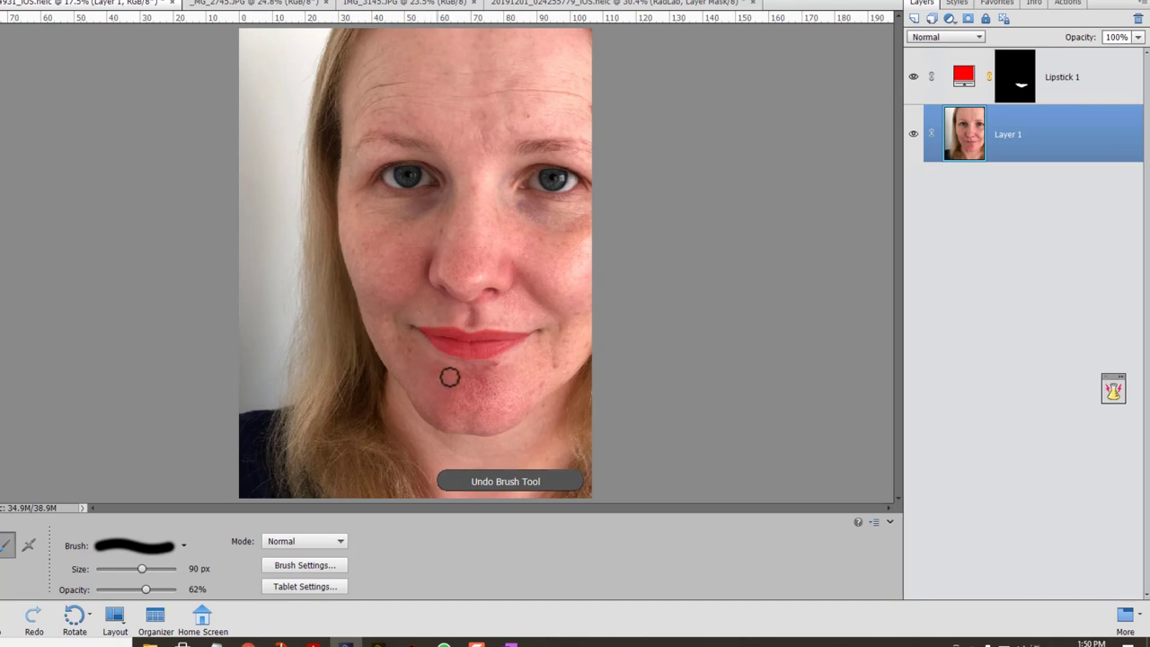
Recolor the Lipstick 1 layer's solid fill to the dark red 6b302a.
left_click(1019, 89)
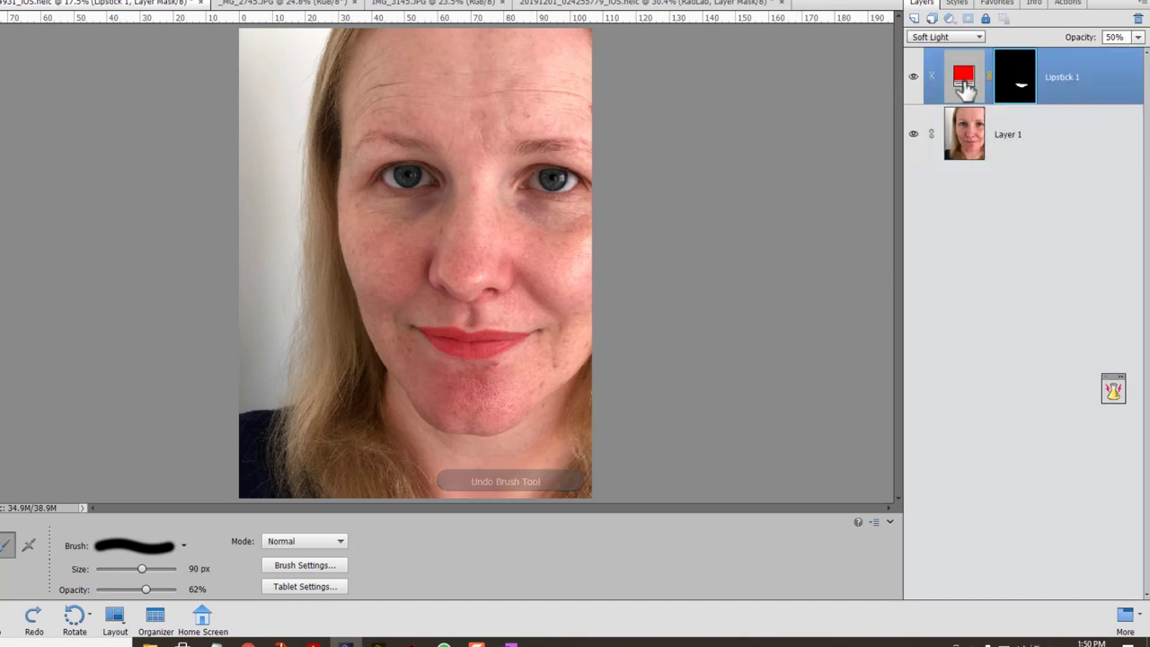
double_click(964, 81)
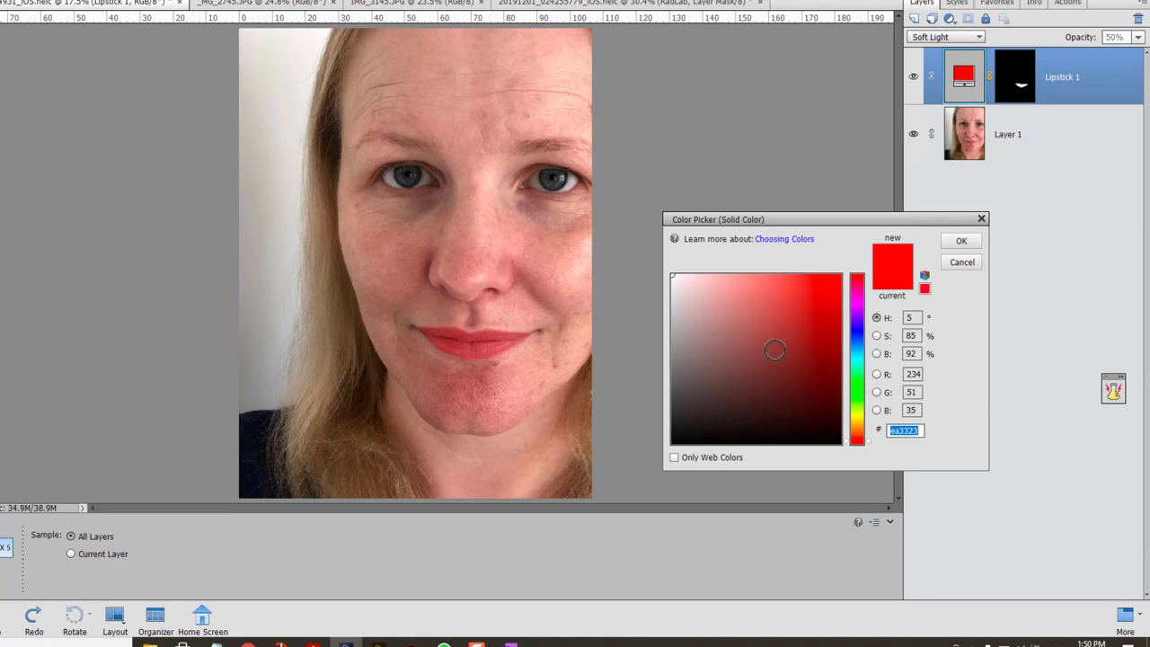
mouse_move(774, 349)
left_mouse_down()
mouse_move(764, 335)
mouse_move(774, 372)
left_mouse_up()
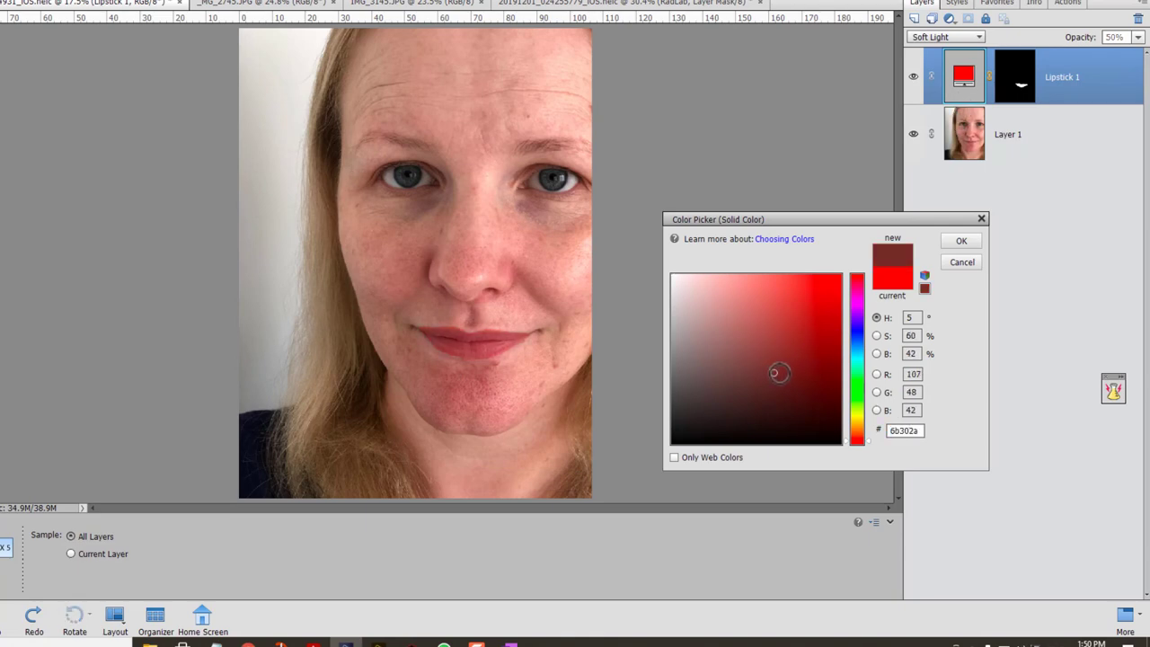
left_click(961, 240)
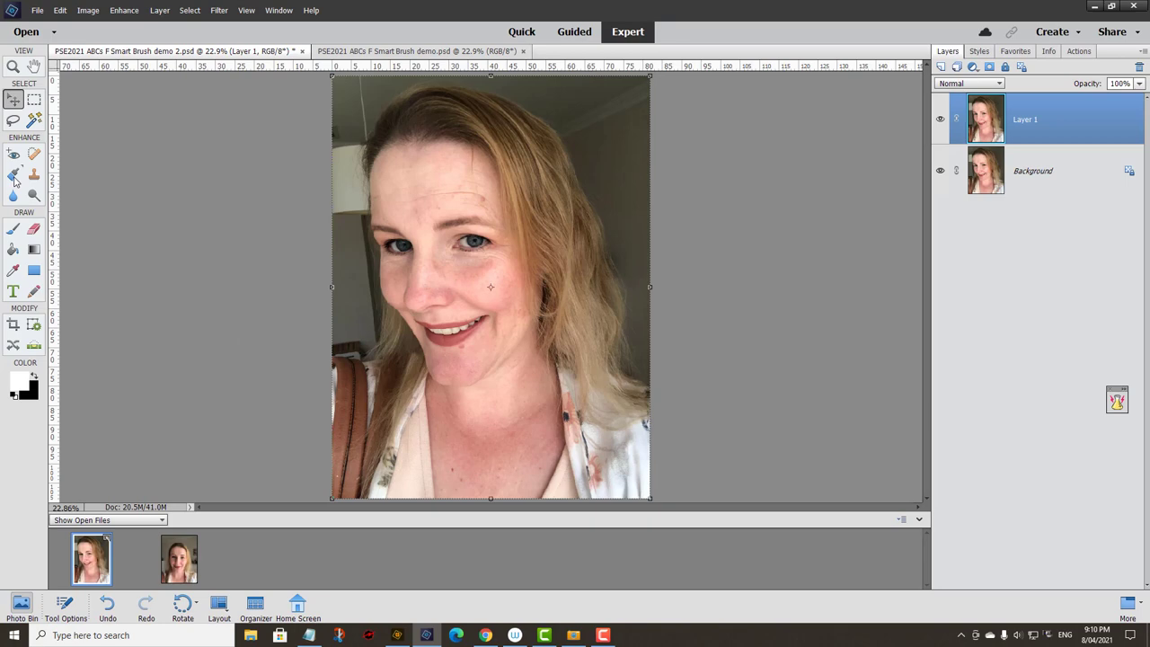
Display the Smart Brush Portrait presets as a named list and choose Pearly Whites for the second portrait.
key("f")
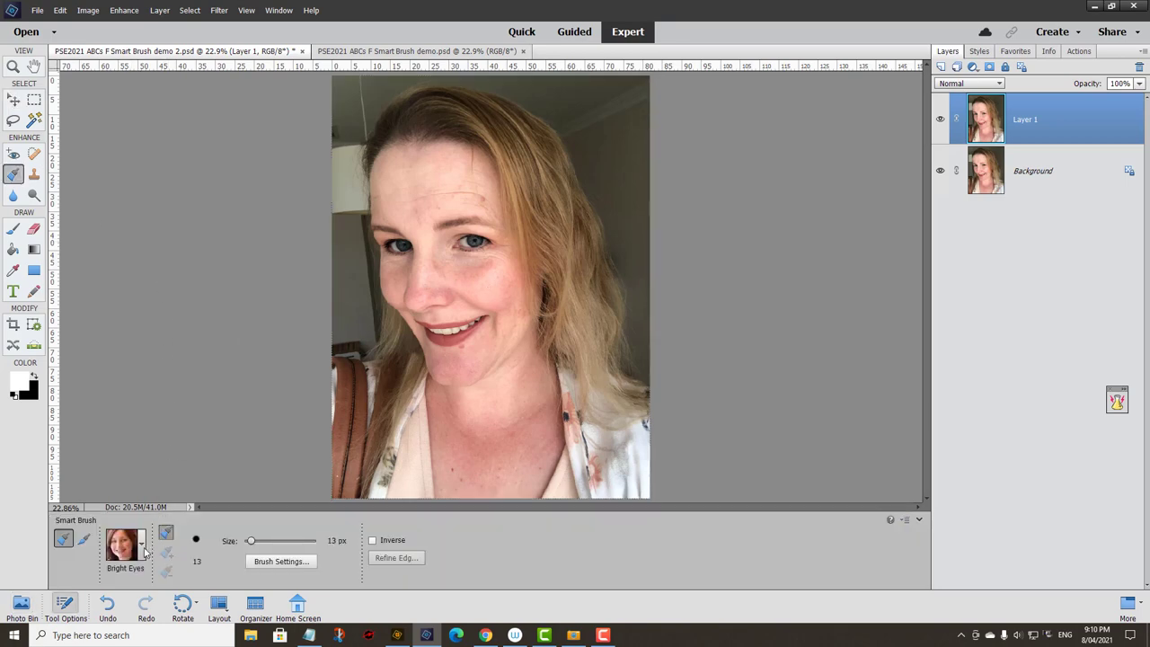
left_click(142, 551)
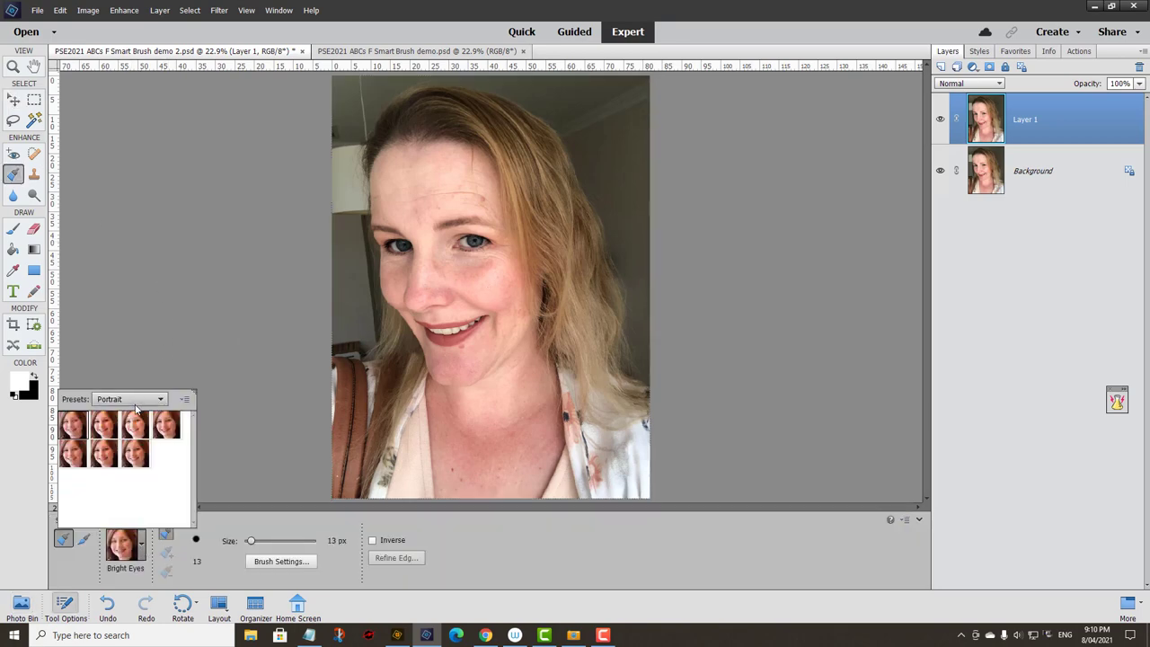
left_click(184, 399)
left_click(231, 465)
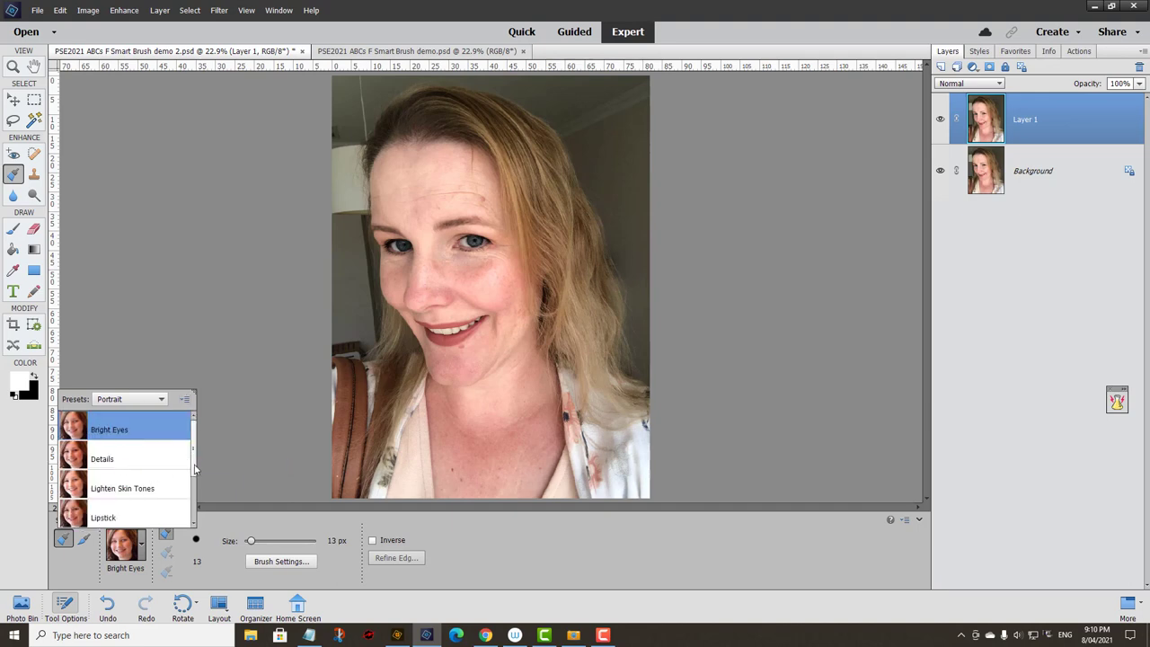
left_click_drag(194, 468, 194, 517)
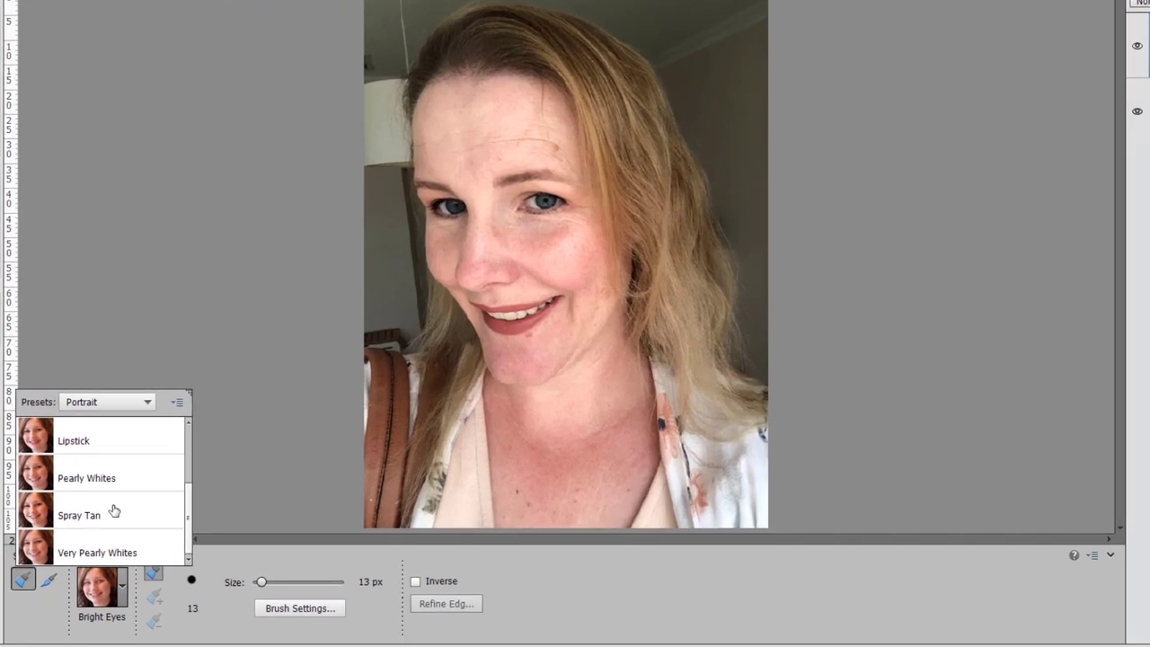
left_click(113, 458)
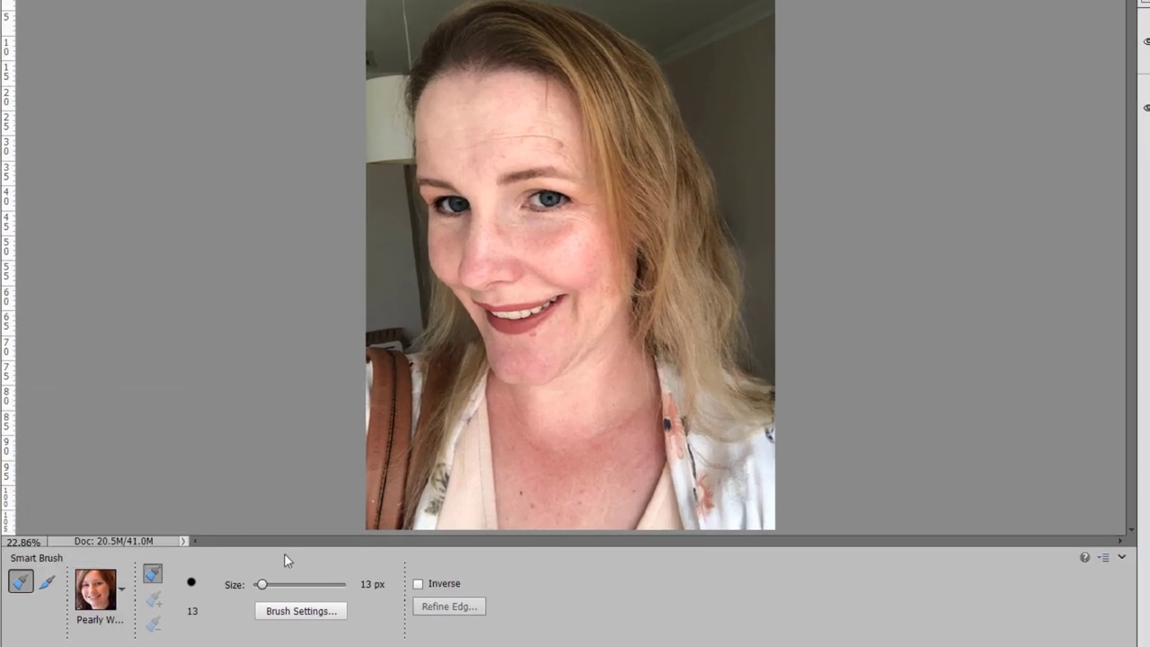
Paint the Pearly Whites effect over the woman's teeth with the 13 px Smart Brush.
key("ctrl+equal")
key("ctrl+equal")
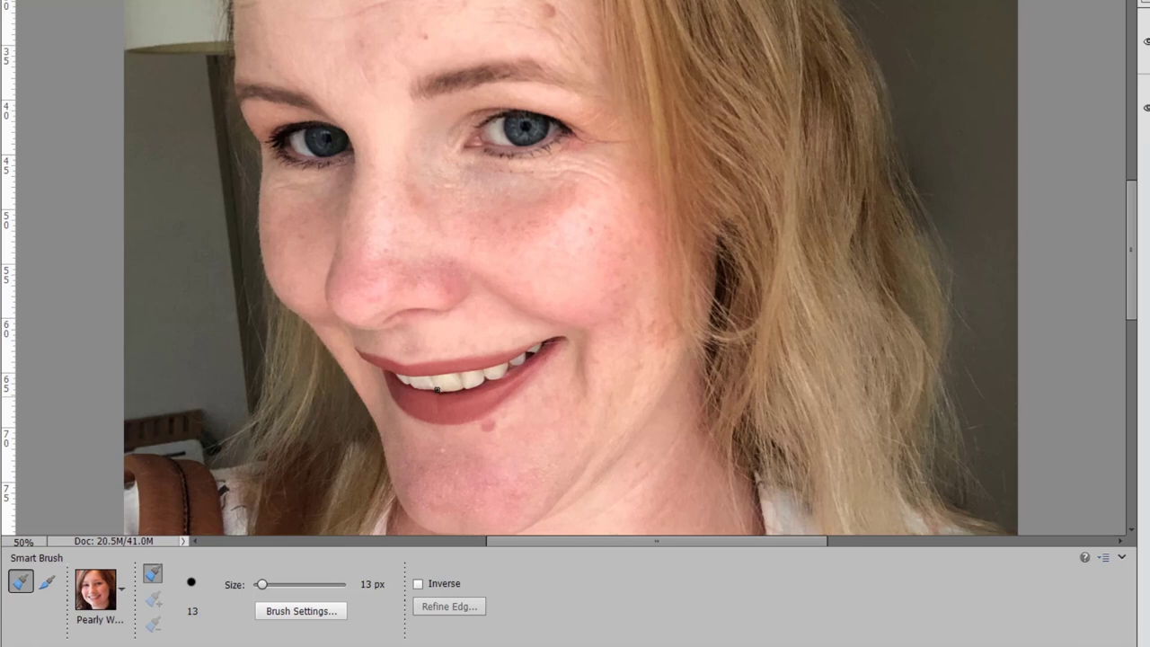
mouse_move(485, 371)
left_mouse_down()
mouse_move(476, 379)
mouse_move(539, 346)
mouse_move(494, 371)
left_mouse_up()
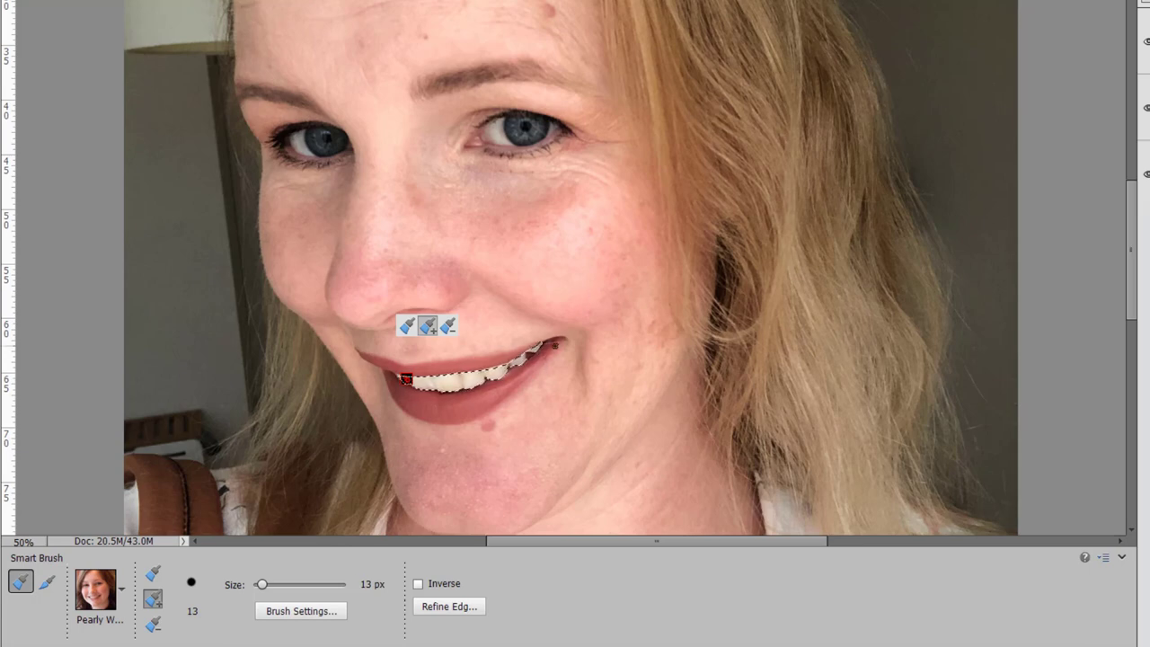
Compare the teeth with and without the Pearly Whites 1 layer by toggling its visibility.
key("v")
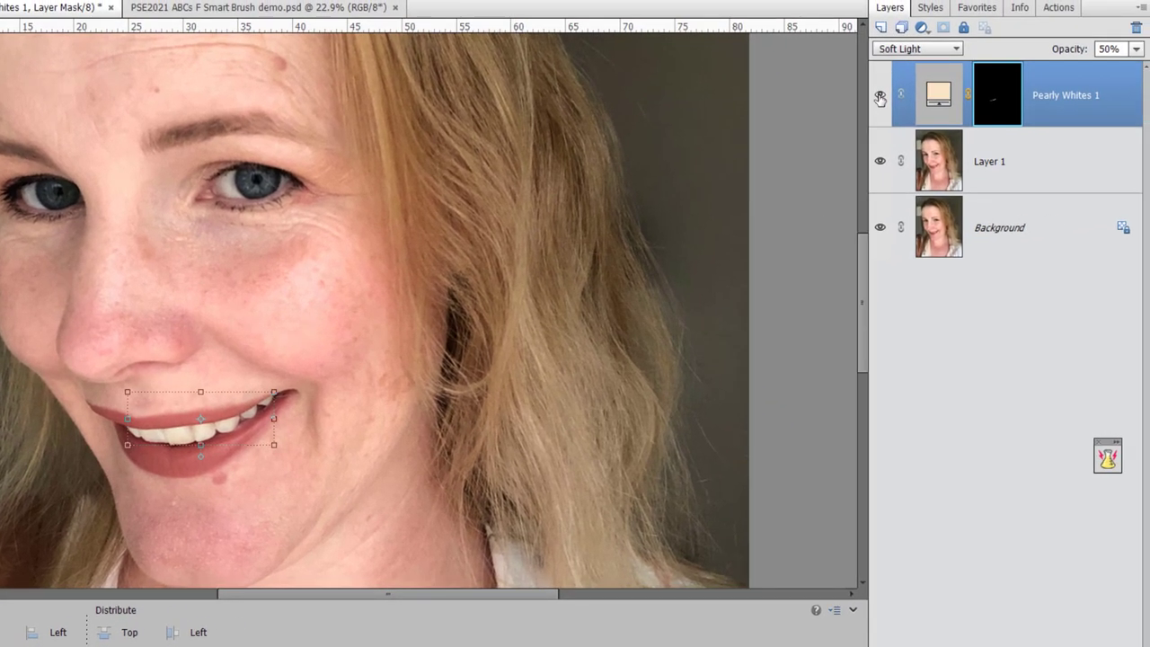
left_click(880, 97)
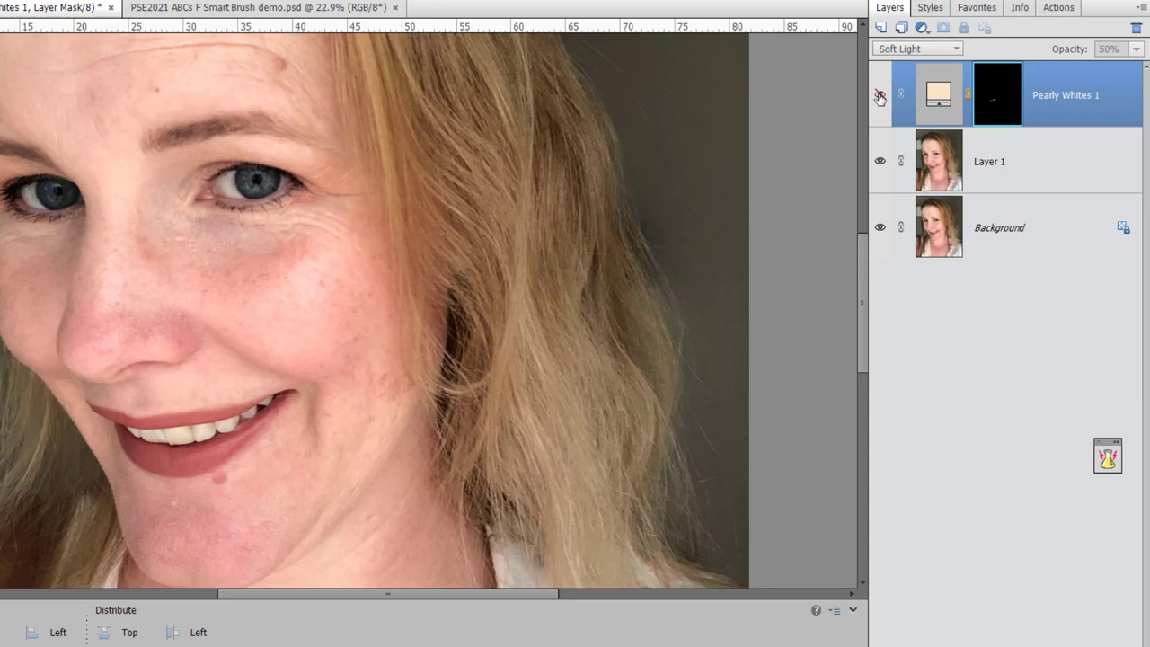
left_click(879, 95)
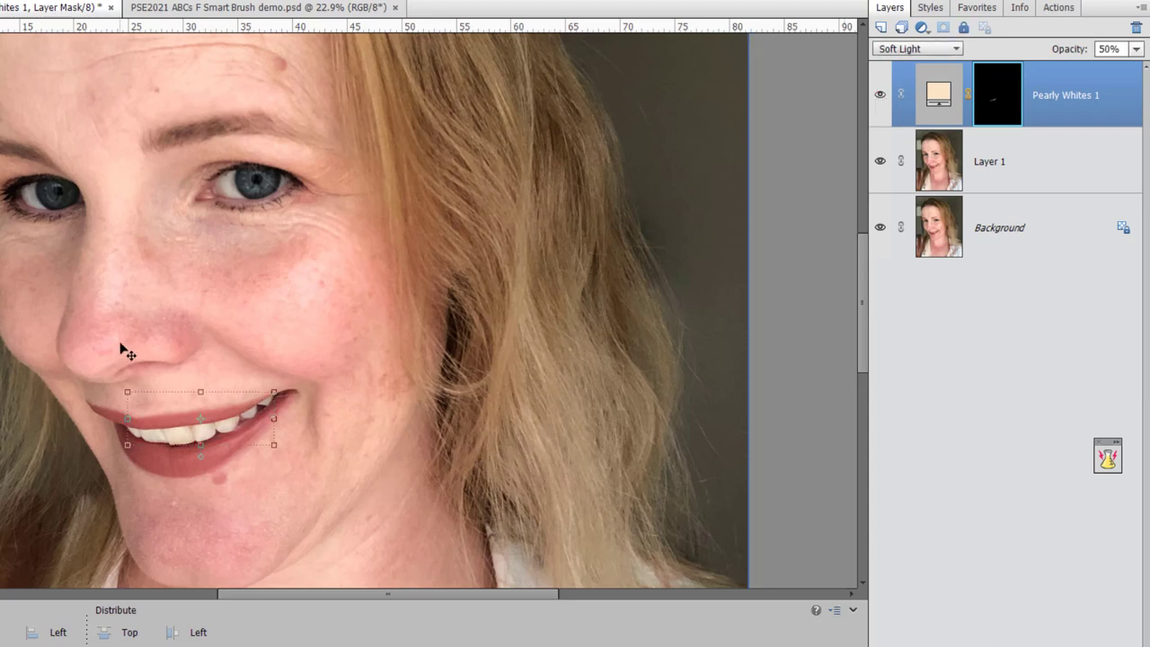
Hide the Pearly Whites 1 layer and paint the Very Pearly Whites preset over the teeth.
left_click(879, 95)
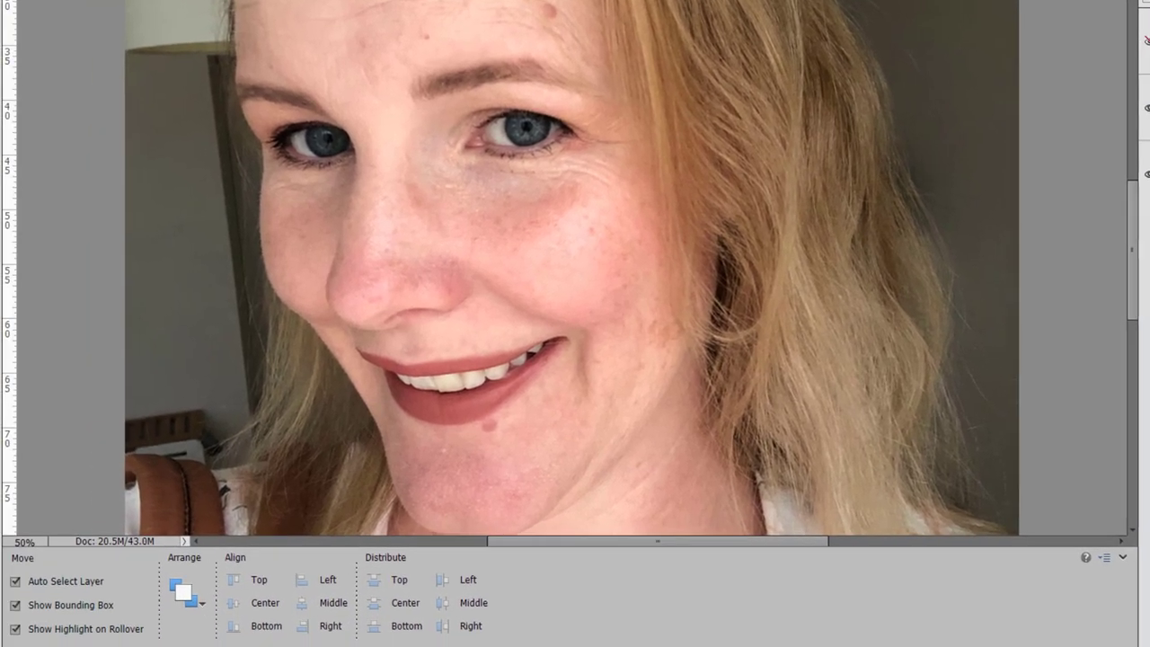
key("f")
left_click_drag(416, 380, 489, 371)
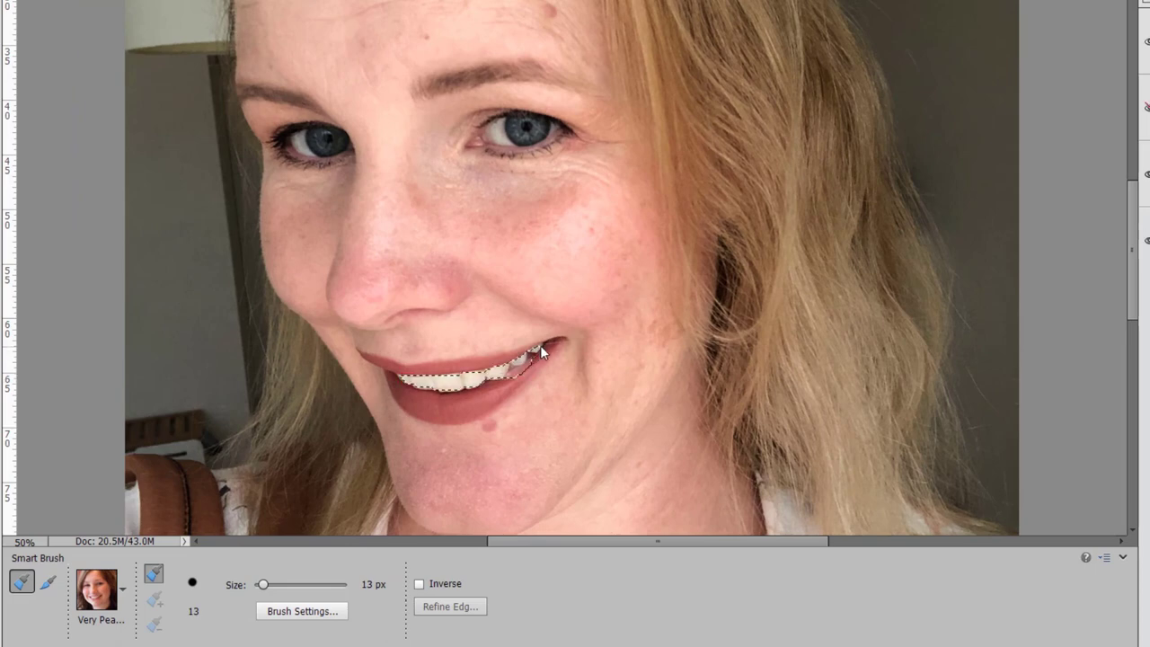
key("v")
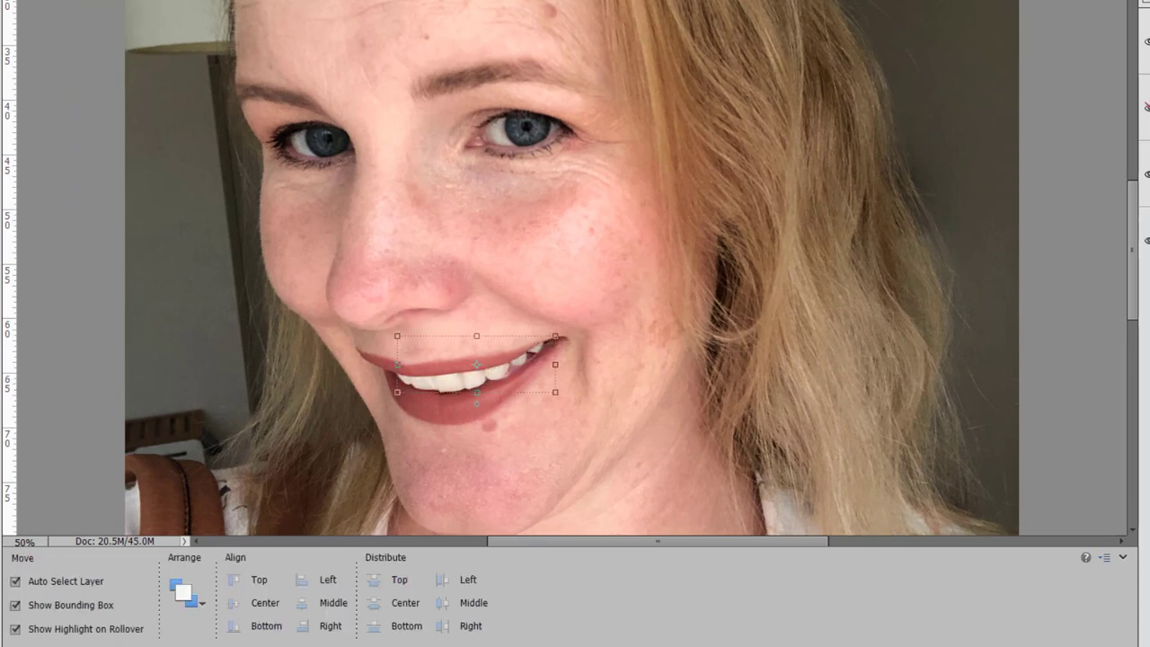
Compare the two teeth-whitening layers by switching the visibility of Very Pearly Whites 1 and Pearly Whites 1.
left_click(1109, 259)
left_click(1147, 41)
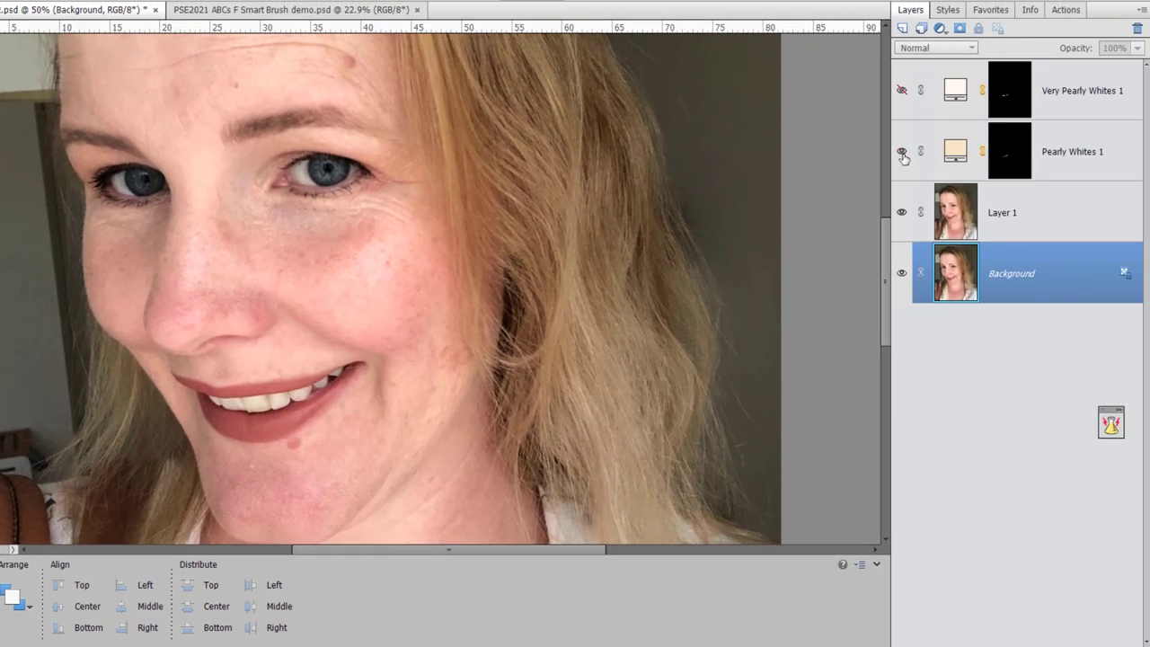
left_click(902, 152)
left_click(1062, 139)
left_click(1135, 29)
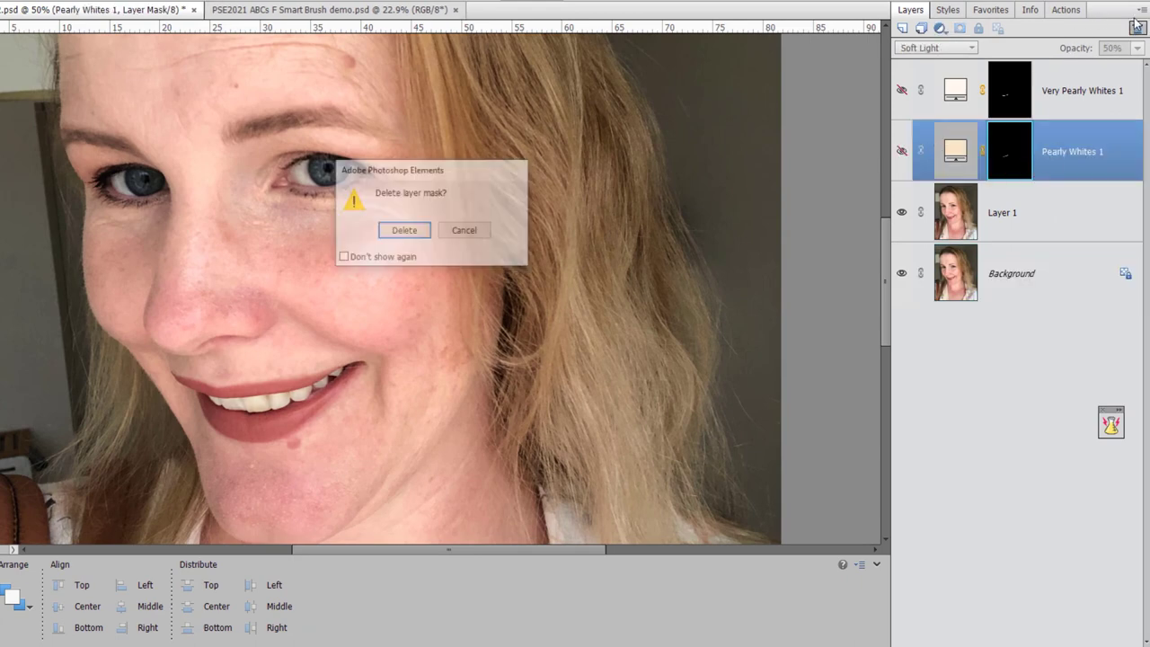
left_click(463, 231)
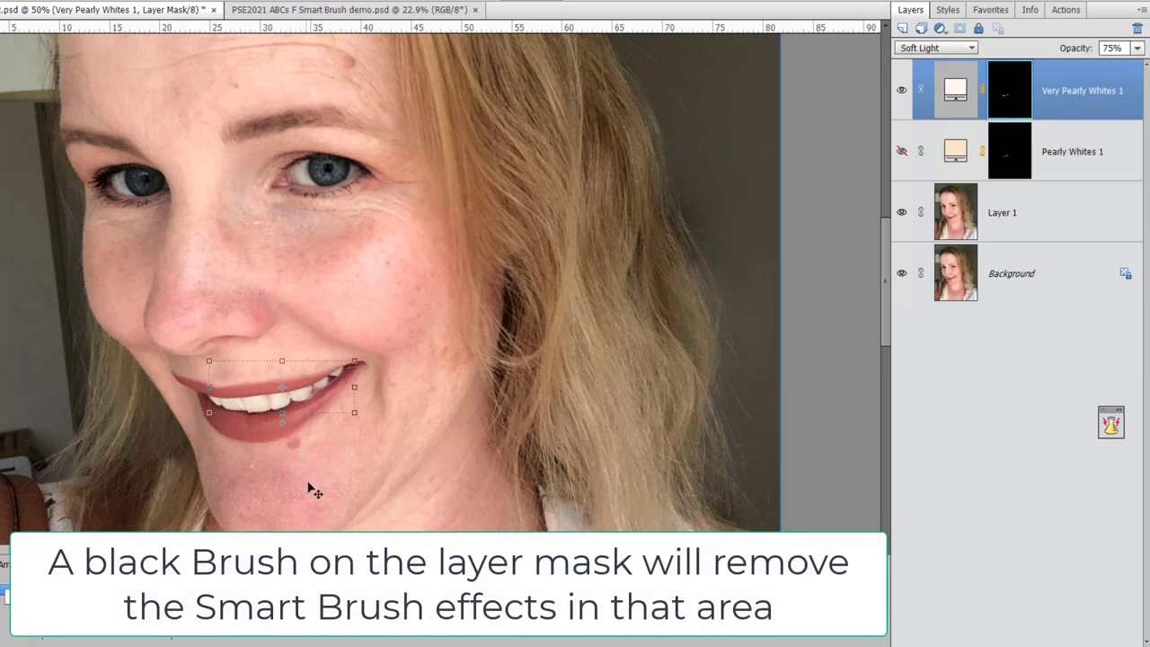
Choose the Bright Eyes preset from the Portrait category and paint it over both of the woman's eyes.
key("b")
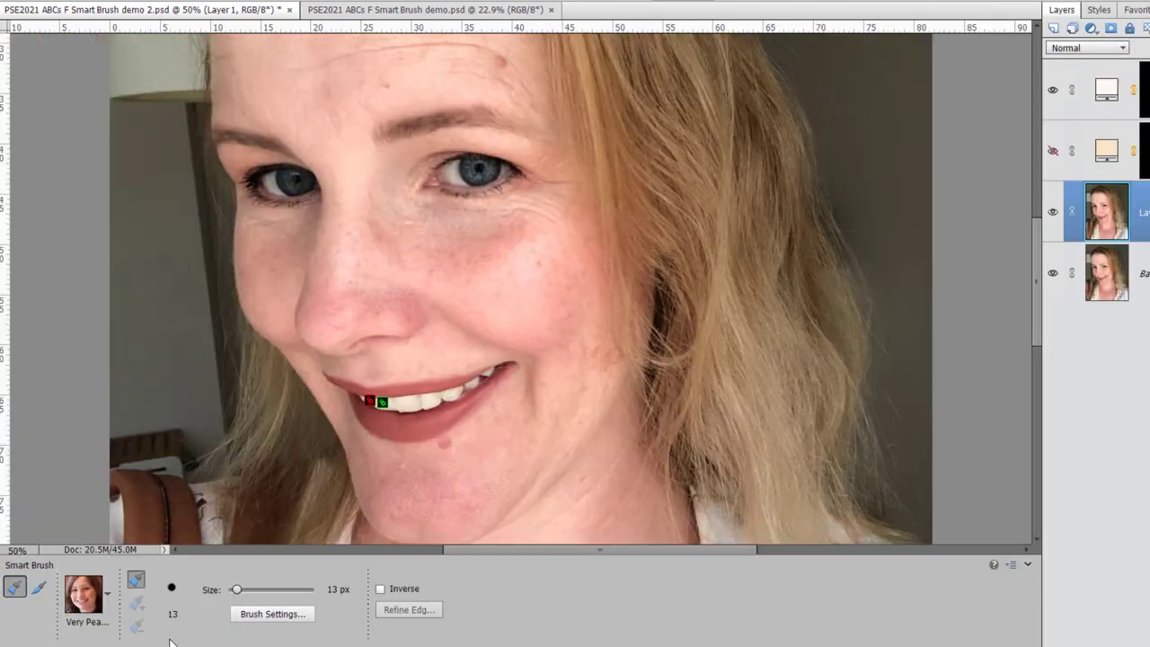
left_click(108, 594)
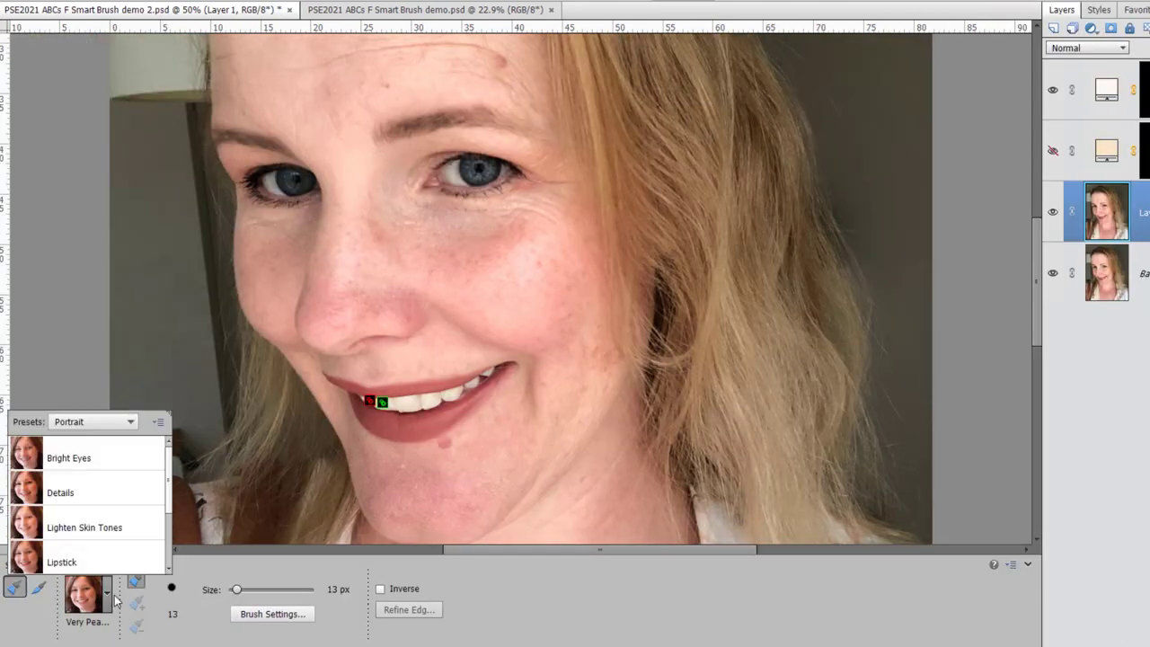
left_click(82, 463)
left_click_drag(442, 182, 484, 172)
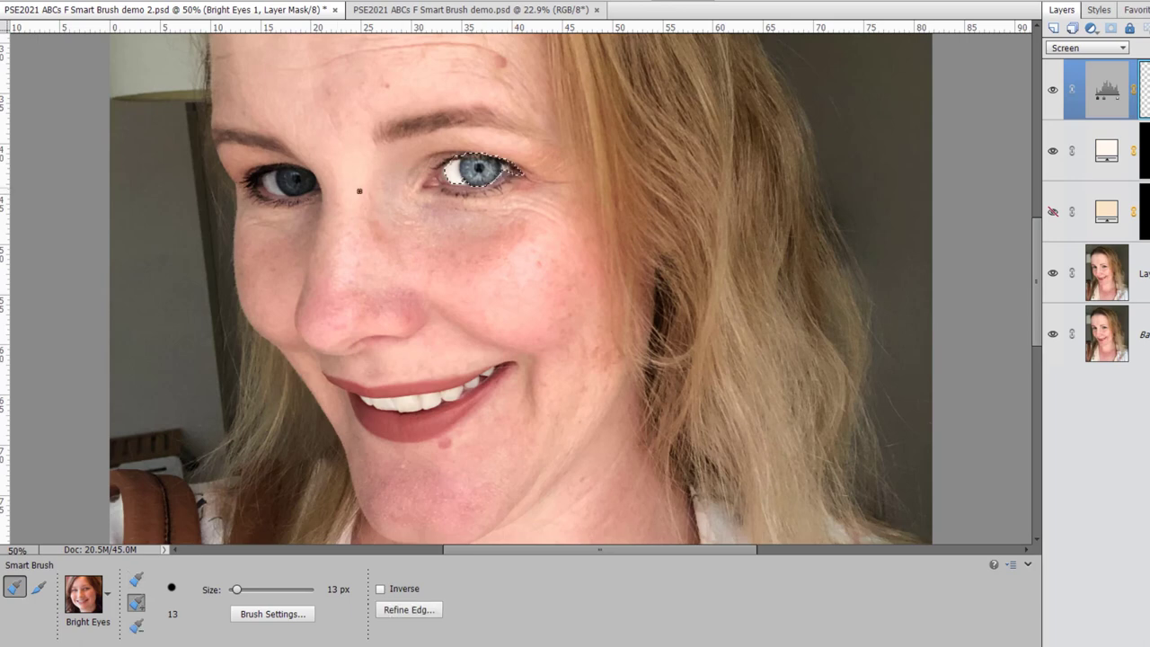
mouse_move(270, 177)
left_mouse_down()
mouse_move(310, 180)
mouse_move(267, 184)
mouse_move(304, 193)
left_mouse_up()
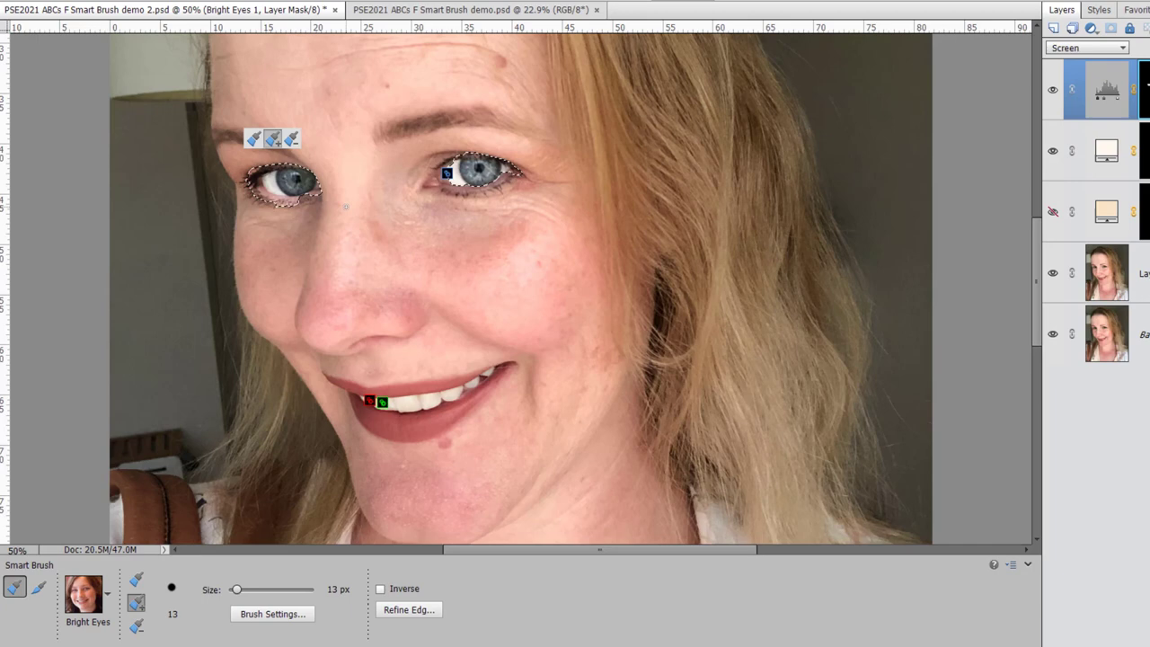
left_click_drag(456, 180, 429, 176)
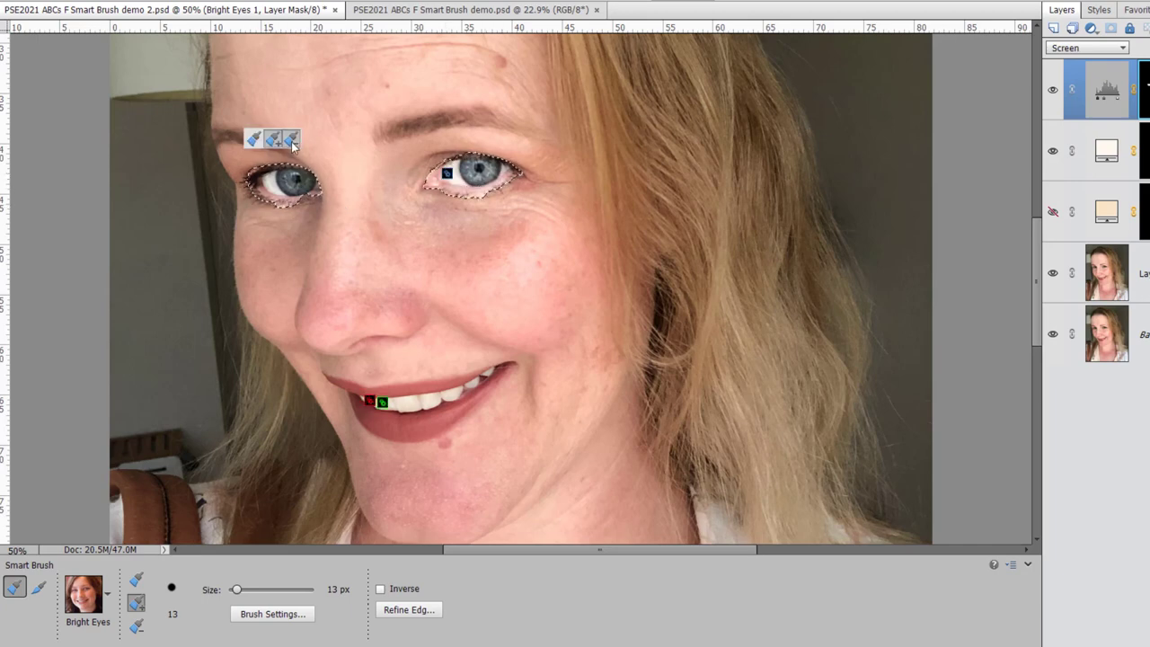
Subtract the excess Bright Eyes selection from the skin around the eyes and show the whole portrait without outlines.
left_click(291, 138)
left_click_drag(321, 191, 302, 201)
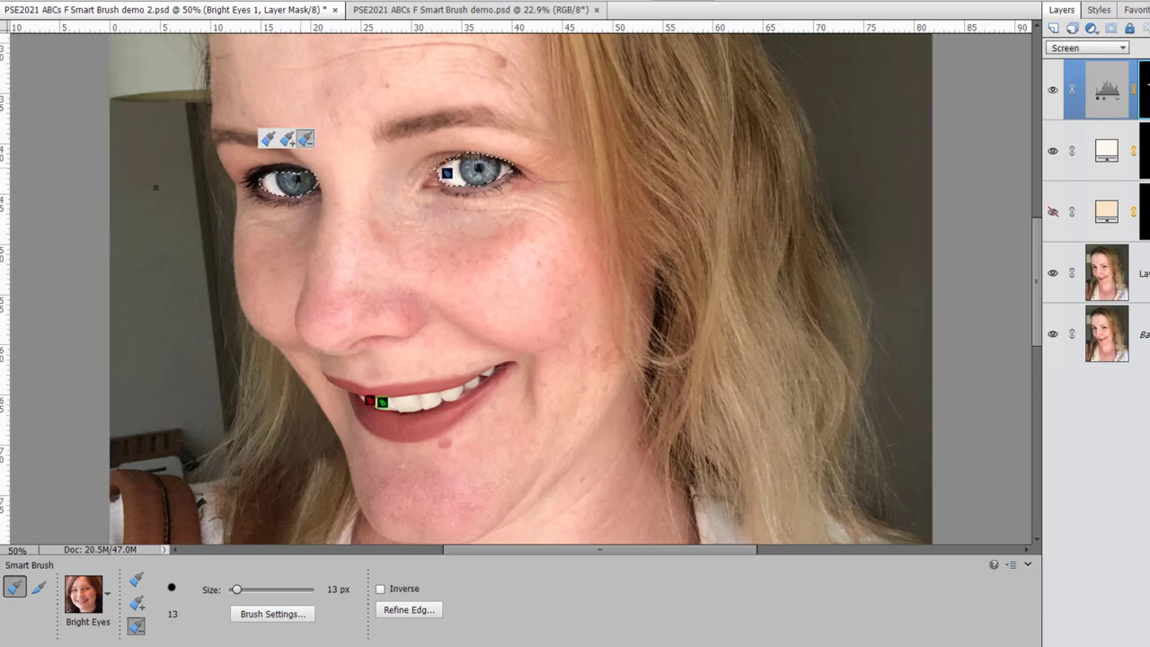
key("v")
left_click(1016, 300)
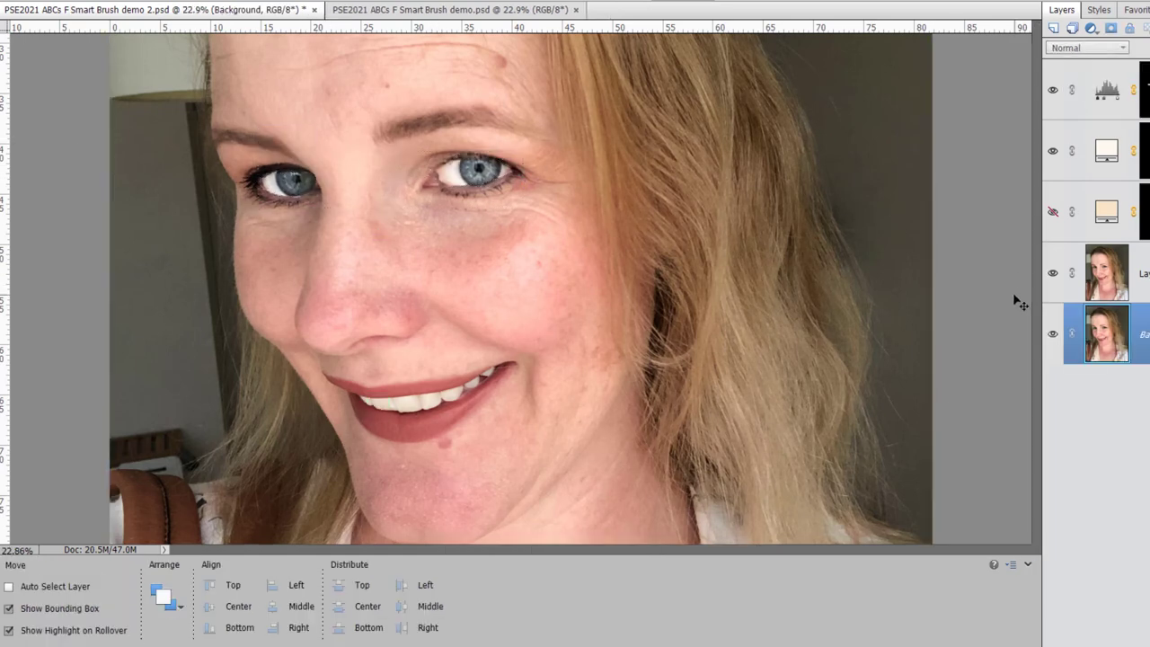
key("ctrl+0")
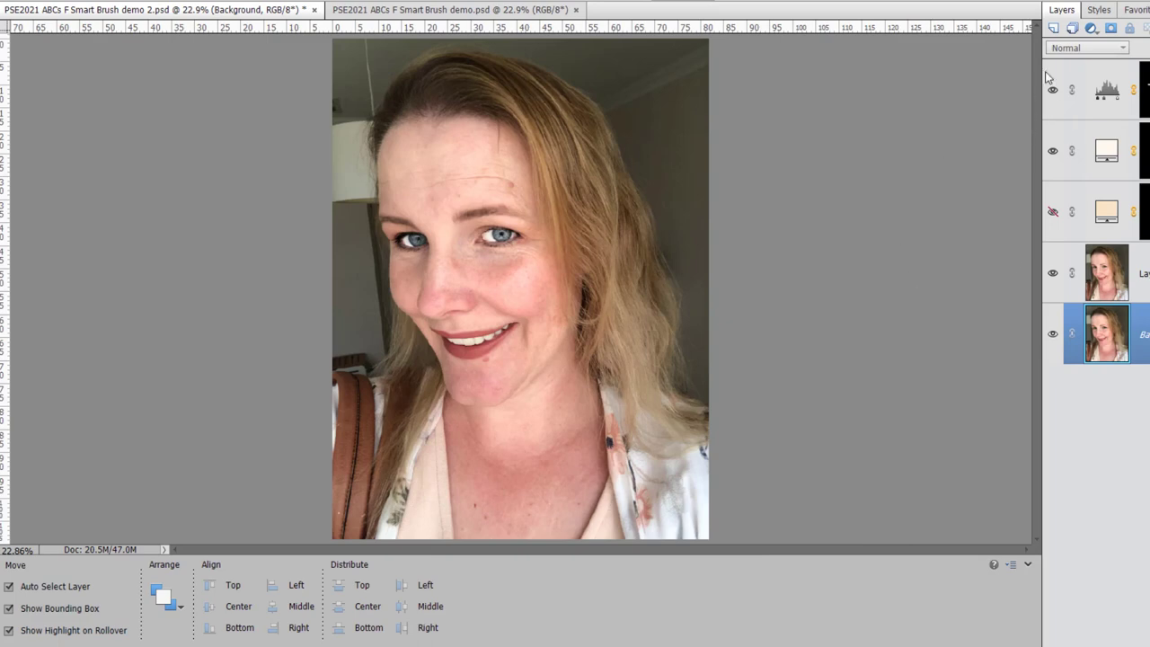
Compare the eyes with and without the Bright Eyes 1 layer, ending with it visible and selected.
left_click(1055, 91)
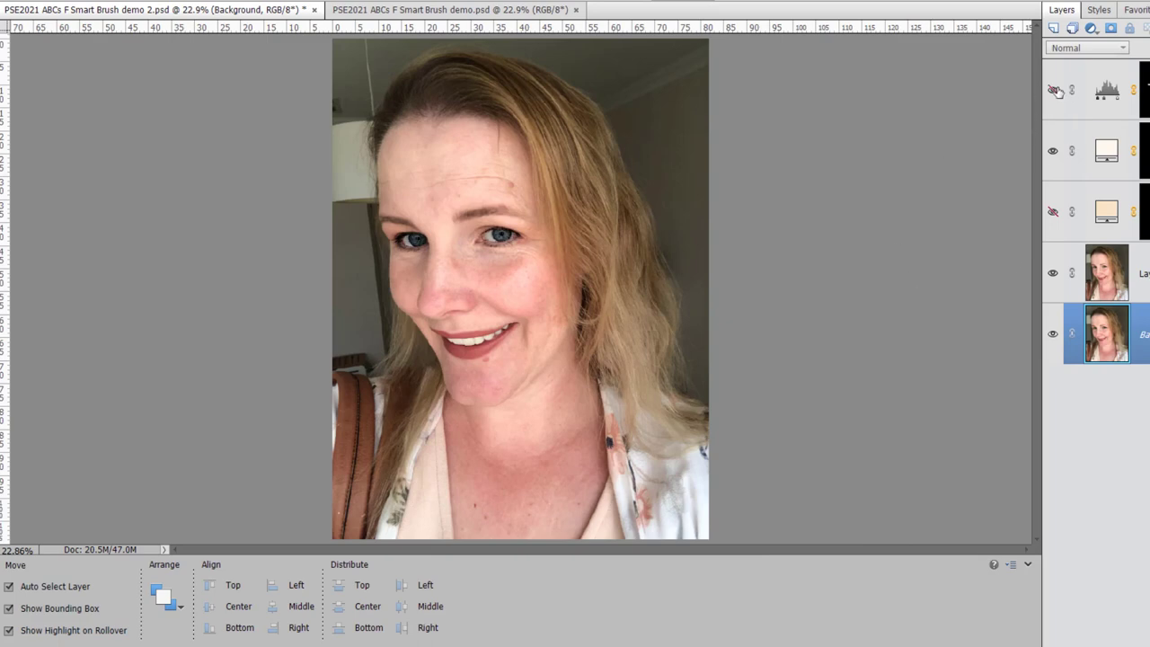
left_click(1055, 90)
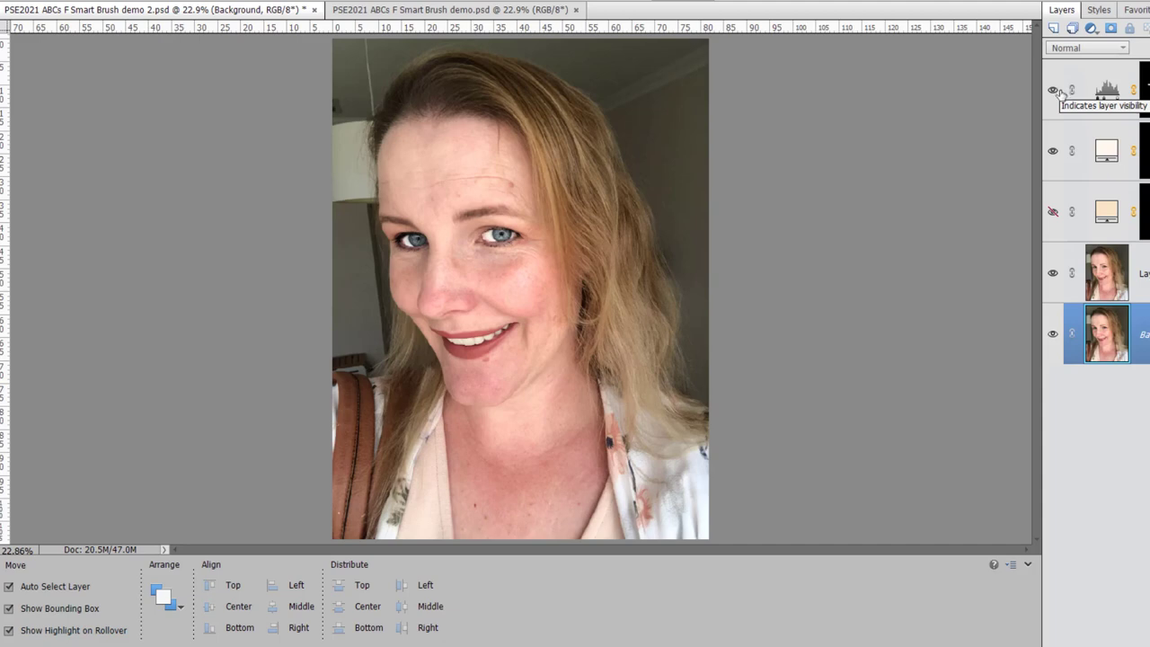
left_click(1142, 97)
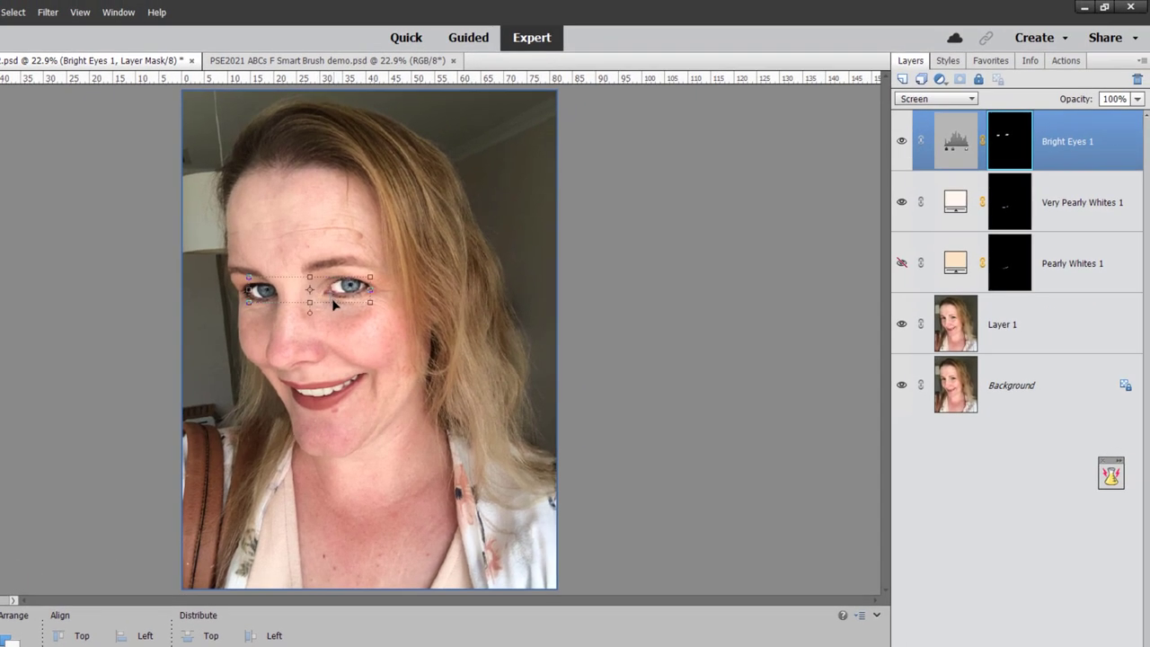
Reactivate the Smart Brush and make Layer 1 the active layer, undoing the stray Bright Eyes application beside the photo.
key("b")
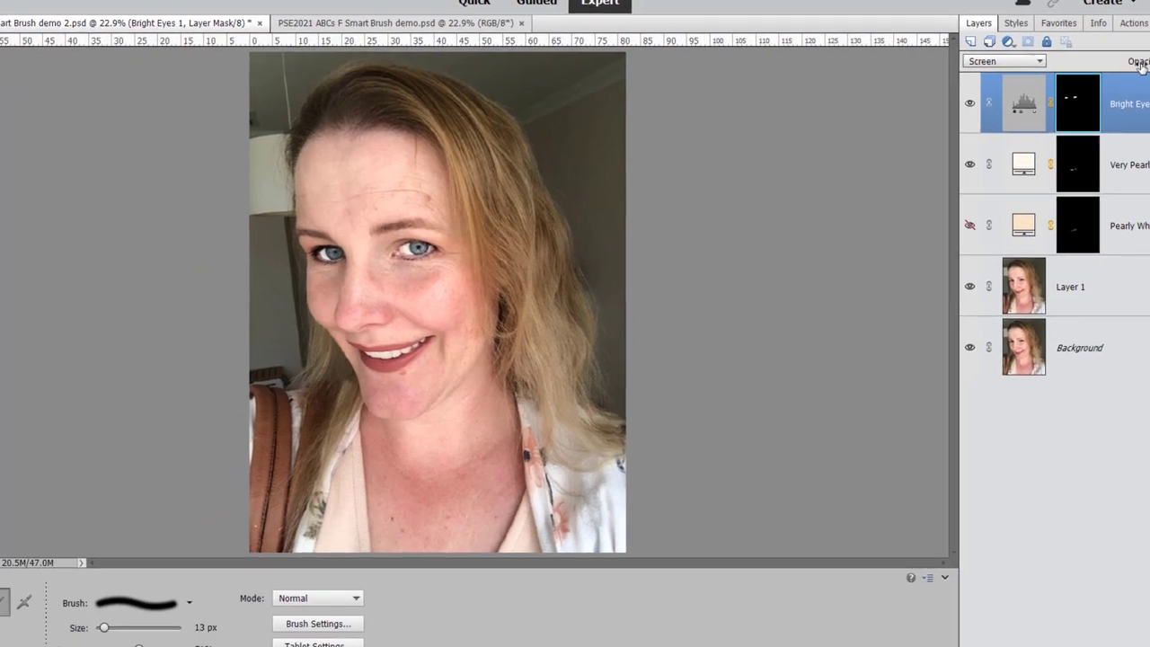
key("f")
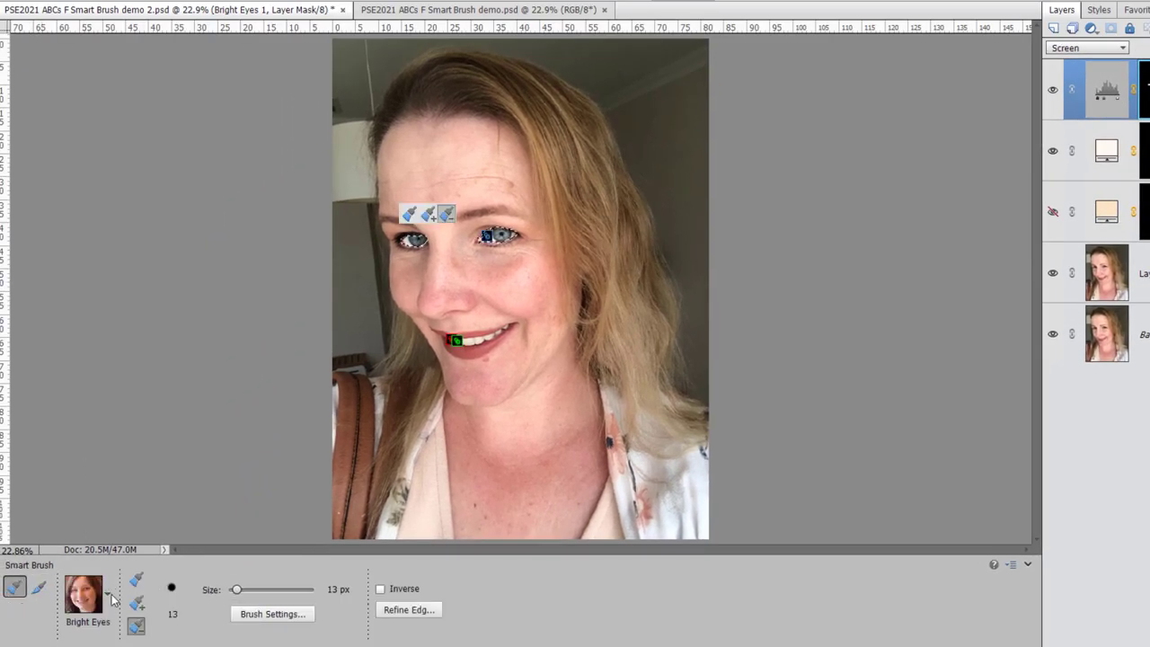
left_click(107, 587)
left_click_drag(168, 487, 169, 460)
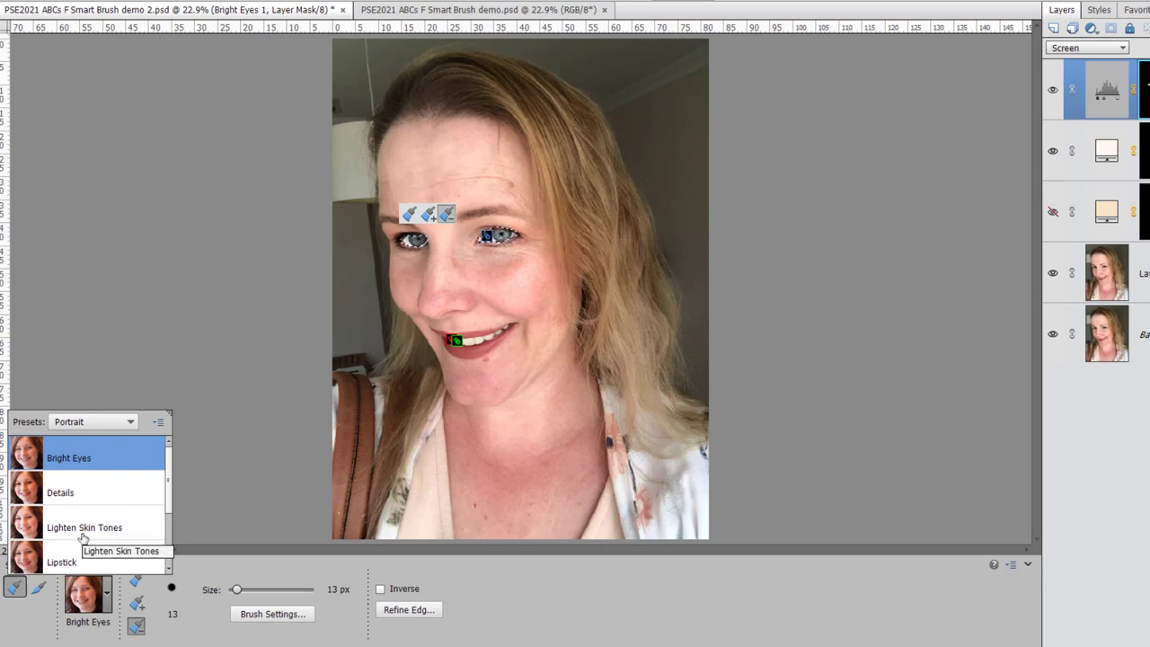
left_click(1107, 283)
left_click(1107, 283)
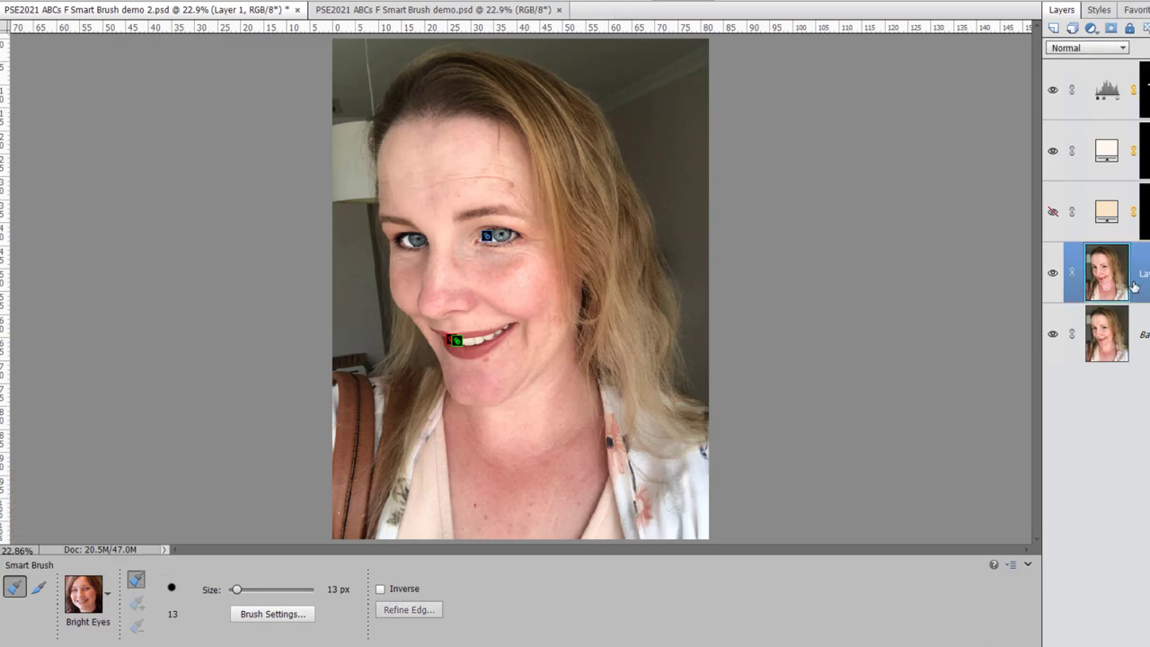
left_click(818, 330)
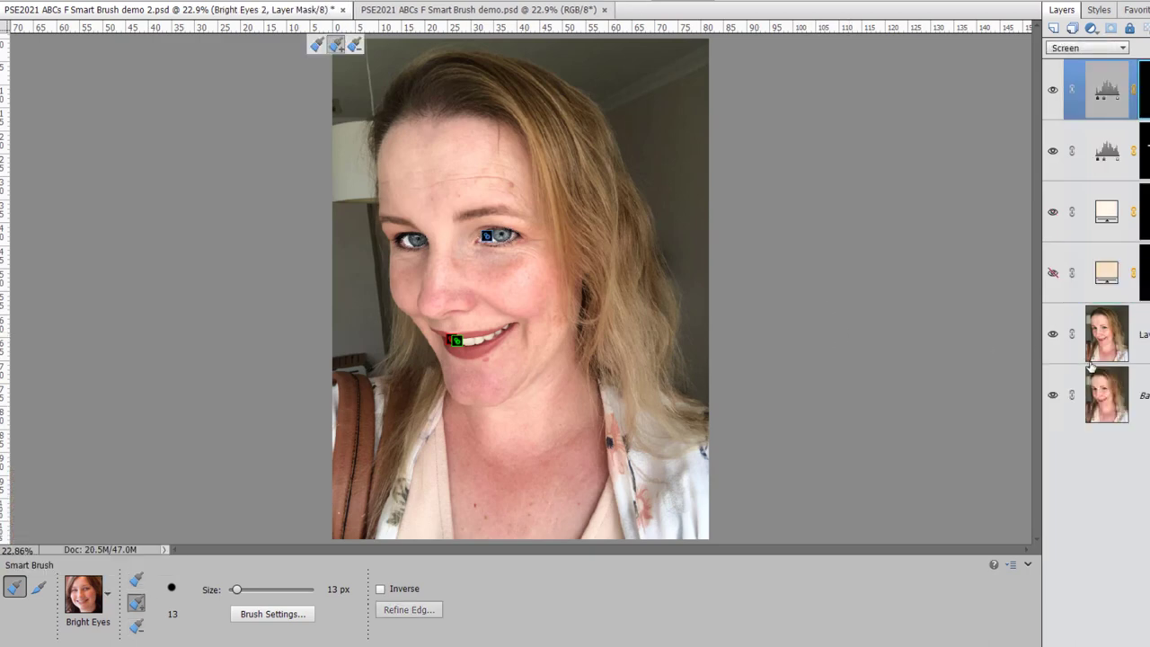
key("ctrl+z")
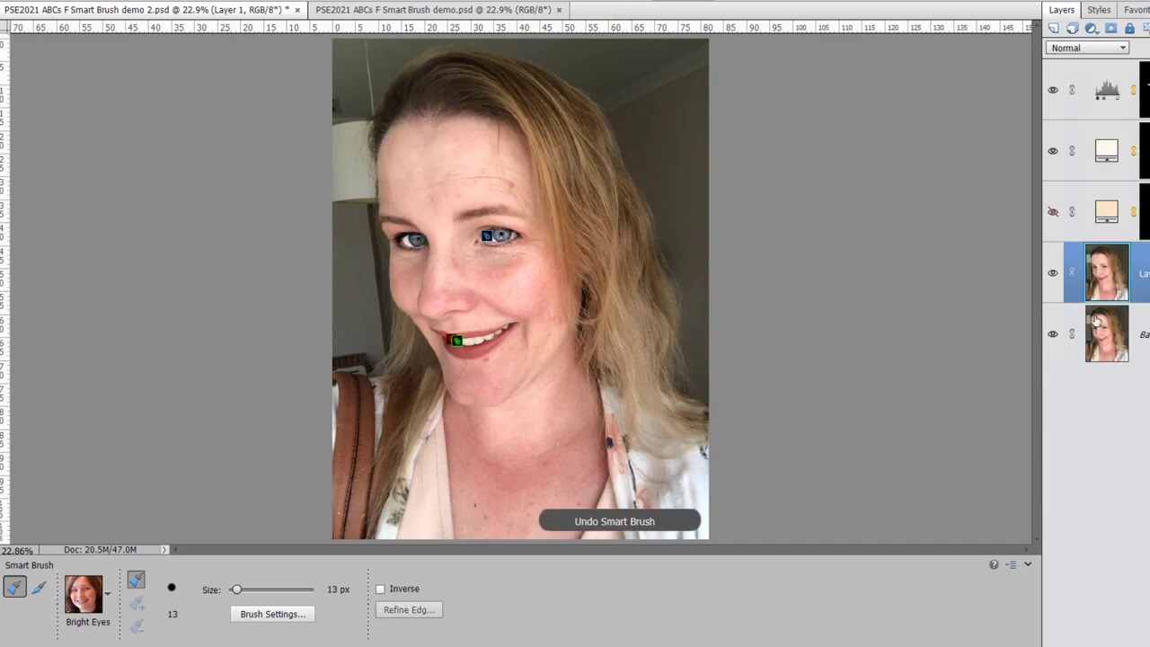
Choose the Lighten Skin Tones preset and paint it over the woman's chest, neck and face with a 30 px brush.
left_click(107, 593)
left_click(66, 528)
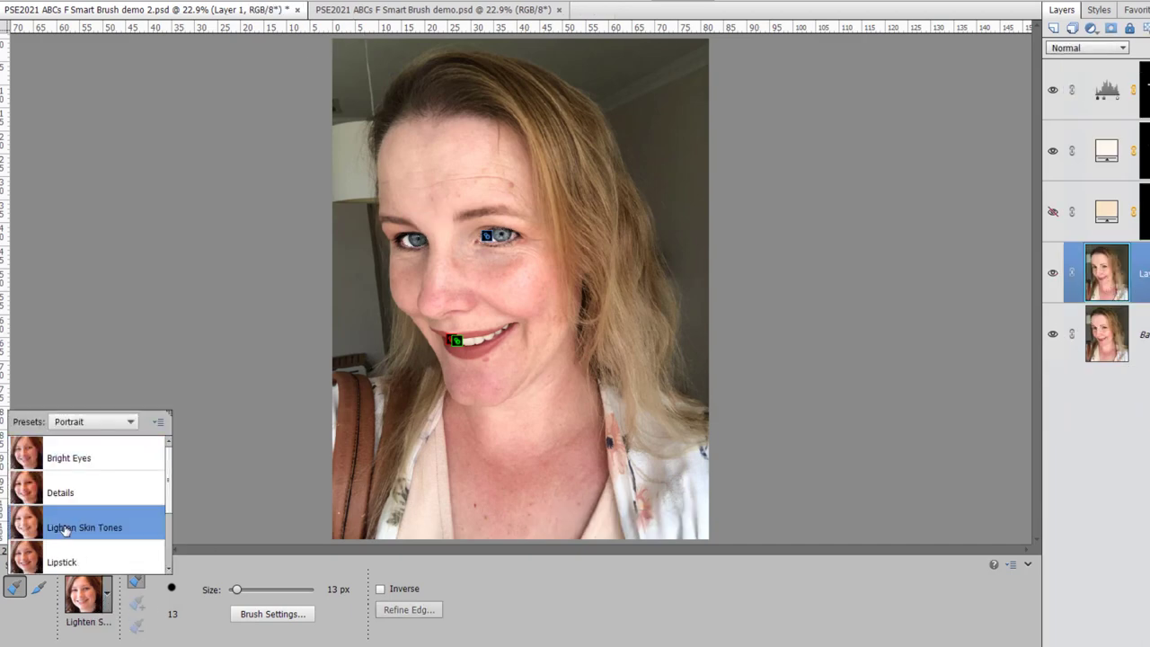
left_click(472, 473)
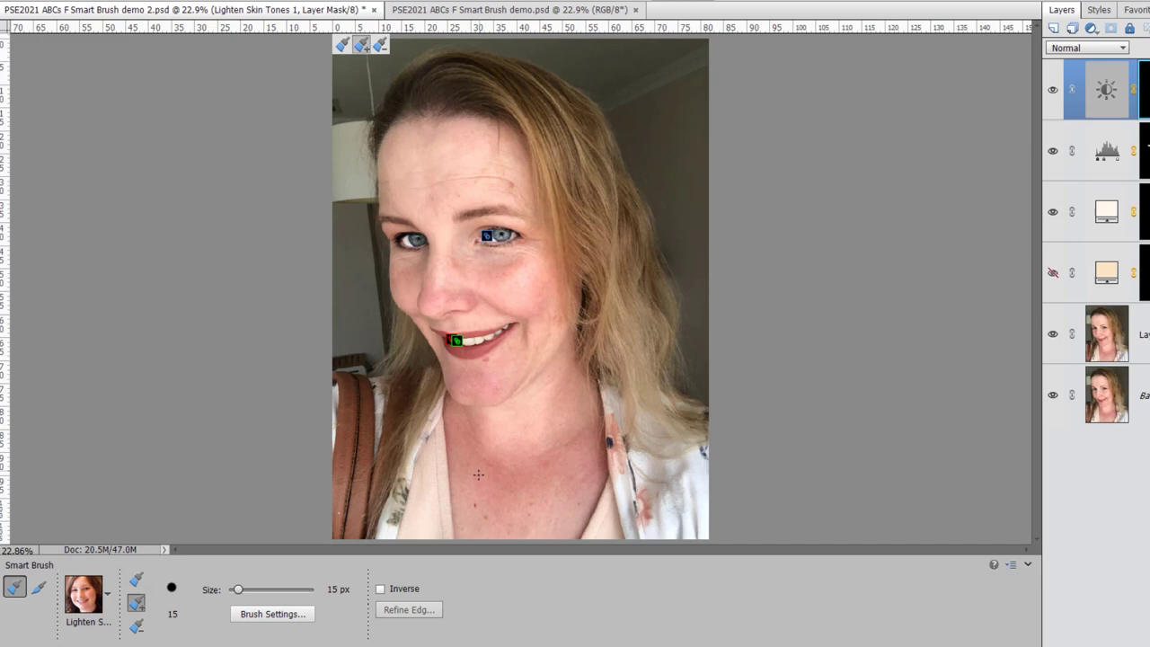
key("bracketright")
key("bracketright")
key("bracketright")
key("bracketright")
key("bracketright")
key("bracketright")
key("bracketright")
key("bracketright")
key("bracketright")
key("bracketright")
key("bracketright")
key("bracketright")
key("bracketright")
key("bracketright")
key("bracketright")
mouse_move(454, 419)
left_mouse_down()
mouse_move(486, 493)
mouse_move(528, 521)
left_mouse_up()
mouse_move(569, 365)
left_mouse_down()
mouse_move(523, 339)
mouse_move(449, 224)
mouse_move(392, 170)
mouse_move(408, 149)
left_mouse_up()
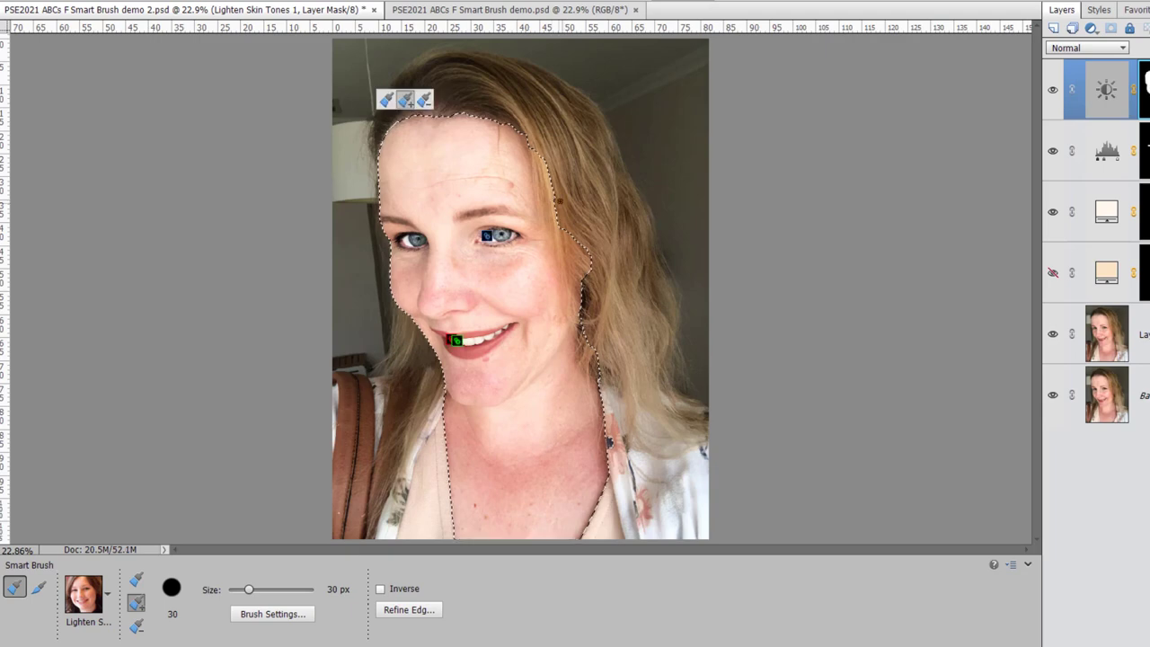
Subtract the hair beside the face and neck from the Lighten Skin Tones selection.
left_click(423, 99)
left_click_drag(541, 165, 567, 266)
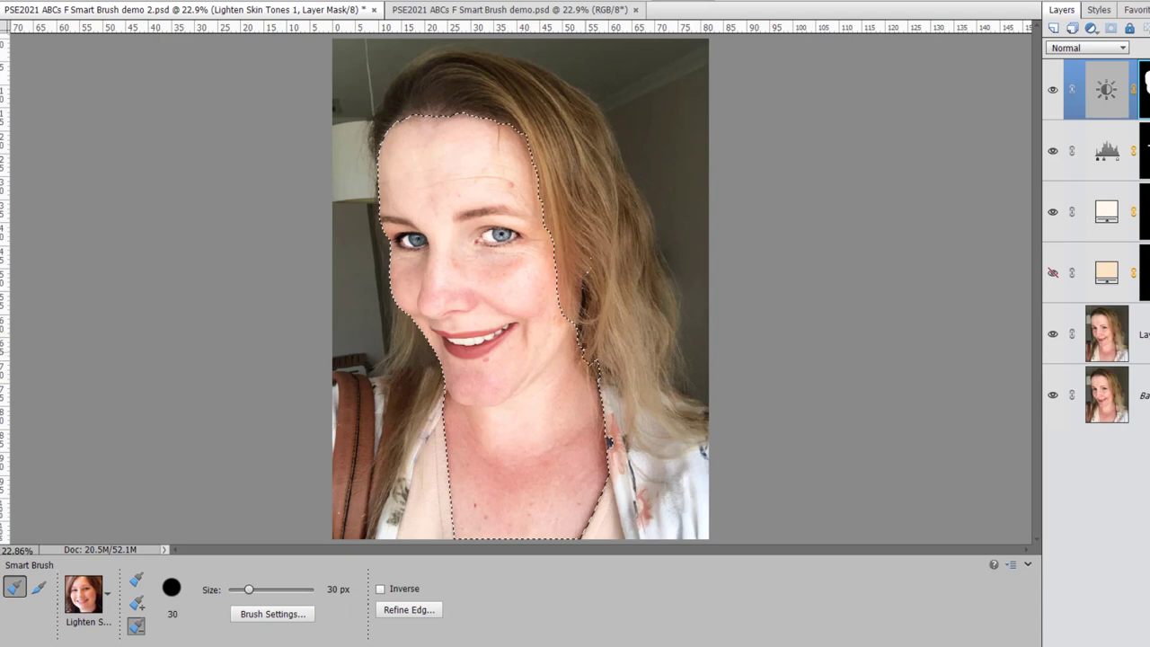
left_click_drag(586, 353, 590, 370)
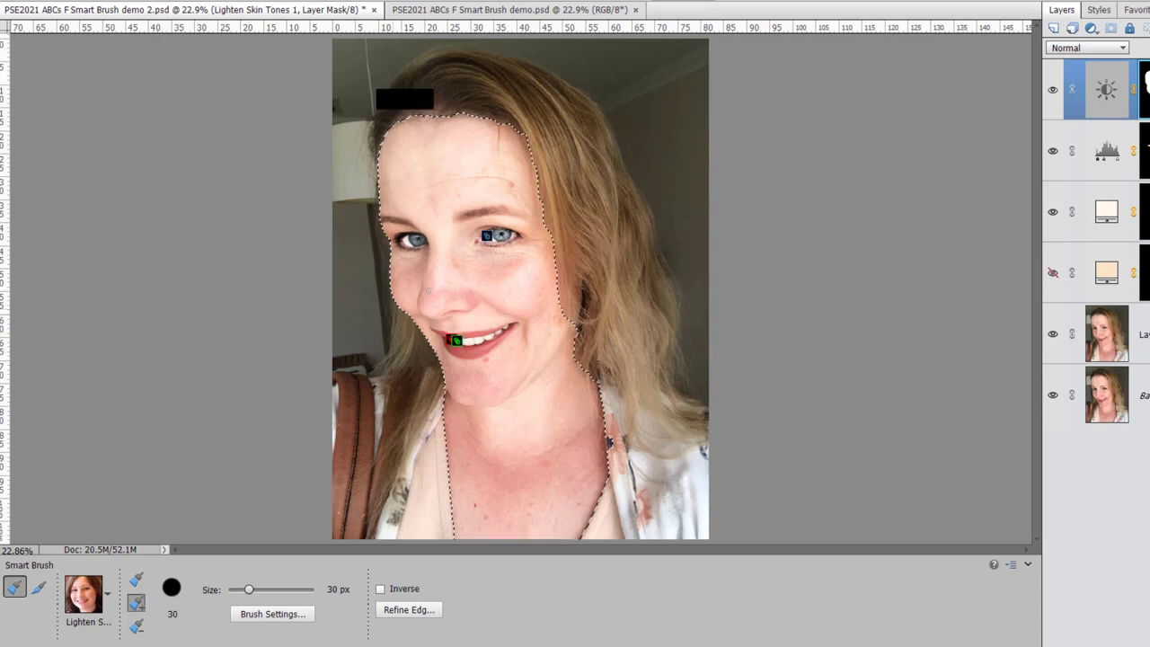
Compare the skin with and without the Lighten Skin Tones 1 layer and leave that layer hidden.
left_click(1053, 90)
left_click(1053, 90)
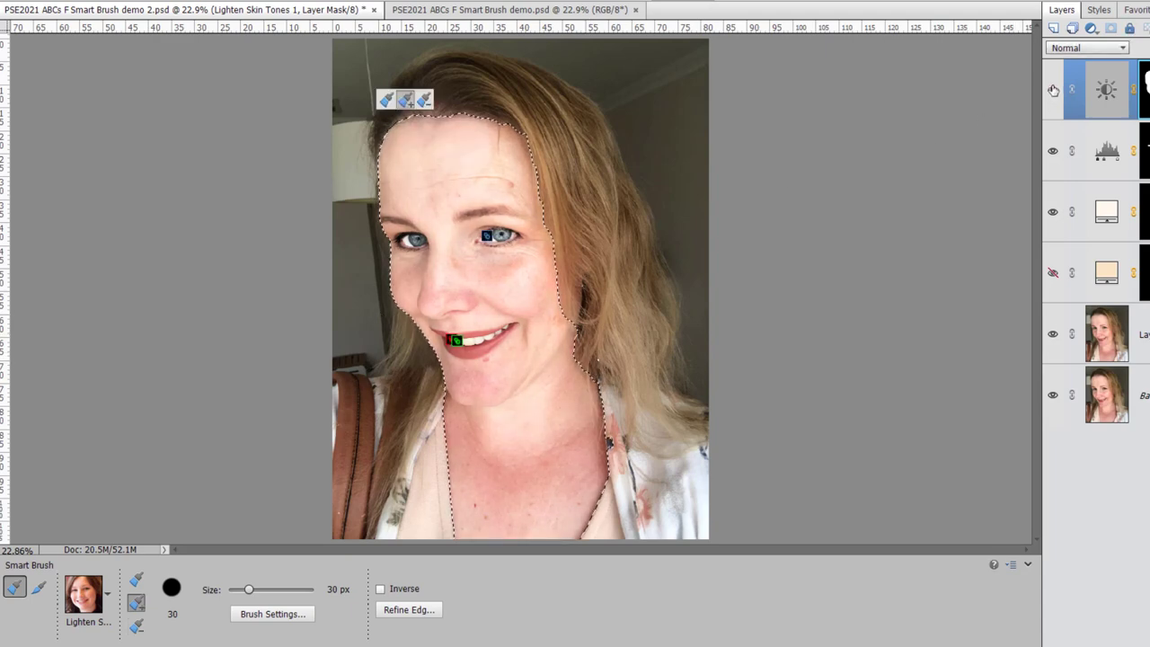
left_click(1053, 90)
left_click(1053, 89)
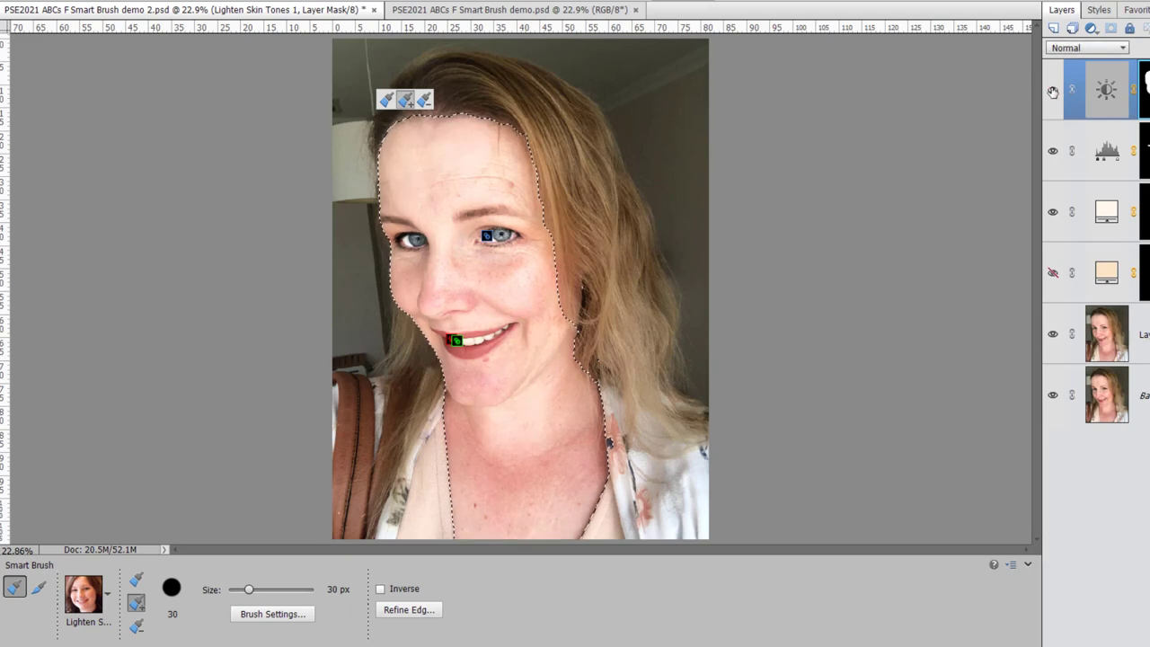
left_click(1053, 89)
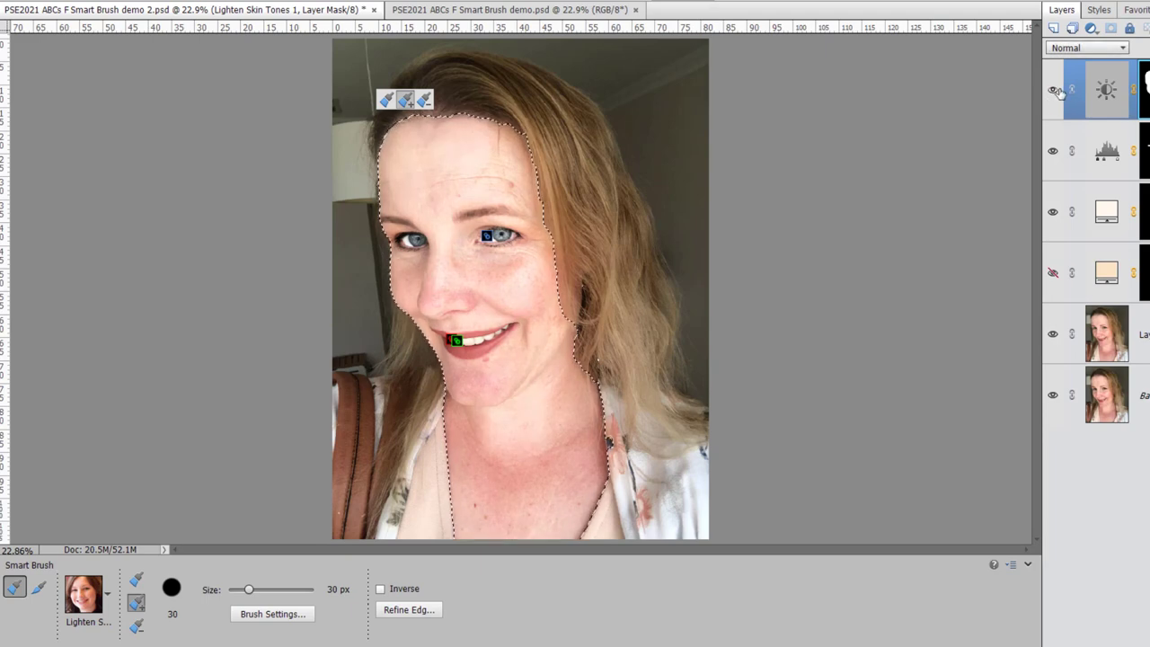
Choose the Spray Tan preset from the Portrait category and paint it over the woman's neck, chest and face.
left_click(84, 593)
scroll(89, 504, "down", 3)
left_click(81, 530)
left_click(143, 382)
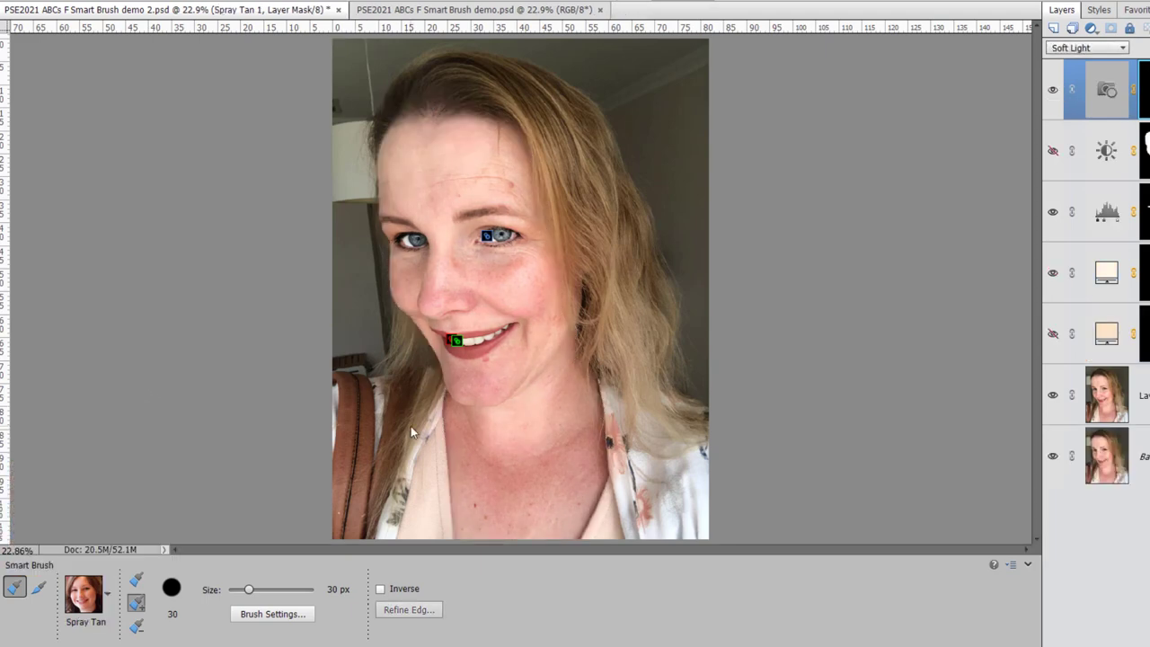
mouse_move(449, 414)
left_mouse_down()
mouse_move(476, 477)
mouse_move(503, 501)
mouse_move(516, 388)
mouse_move(502, 204)
mouse_move(472, 144)
left_mouse_up()
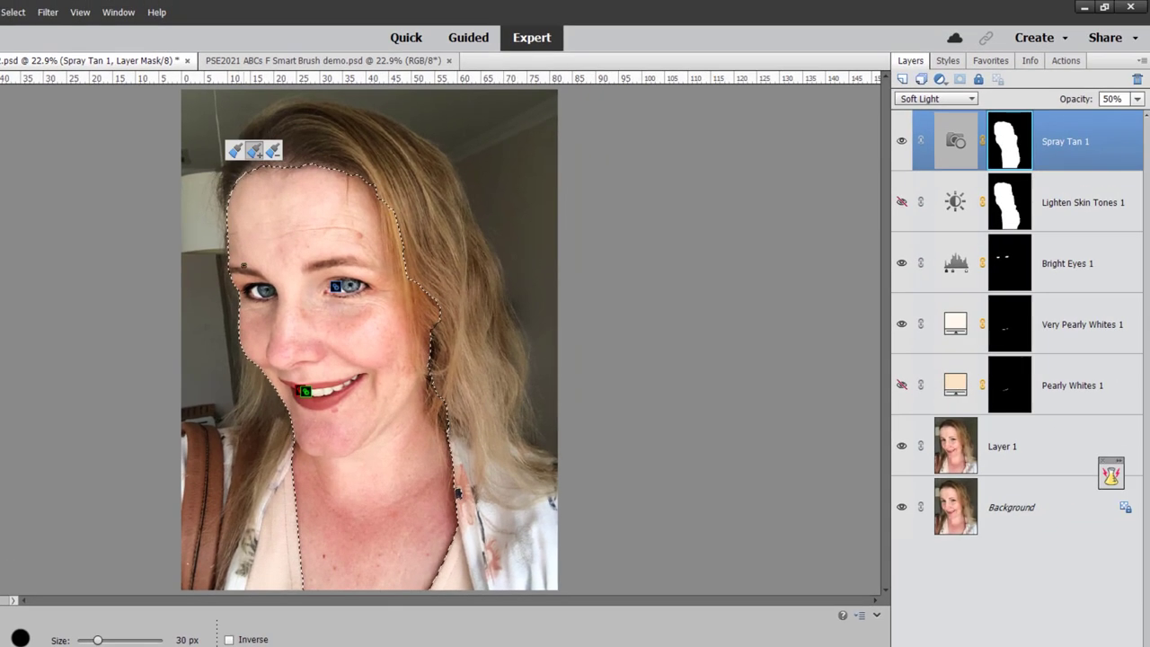
Remove the hair beside the face and neck from the Spray Tan selection.
mouse_move(418, 279)
left_mouse_down()
mouse_move(437, 340)
mouse_move(435, 318)
left_mouse_up()
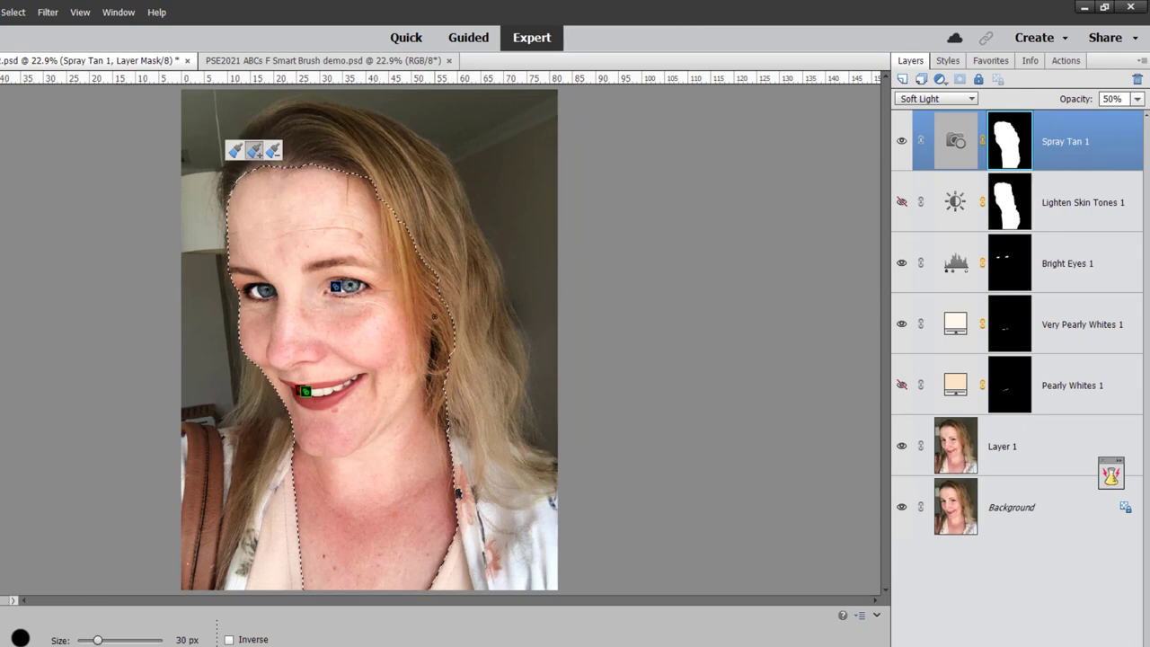
mouse_move(392, 229)
left_mouse_down("alt")
mouse_move(422, 347)
mouse_move(435, 305)
mouse_move(414, 335)
mouse_move(413, 256)
mouse_move(439, 292)
left_mouse_up("alt")
left_click_drag(452, 374, 440, 415)
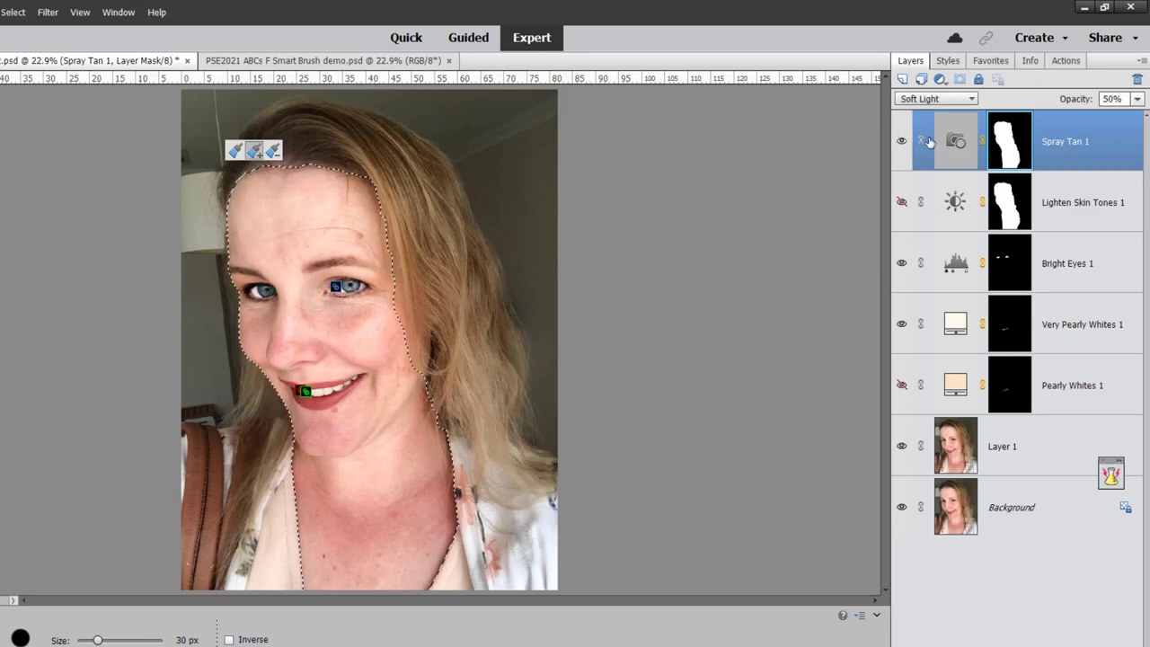
key("ctrl+d")
left_click(878, 309)
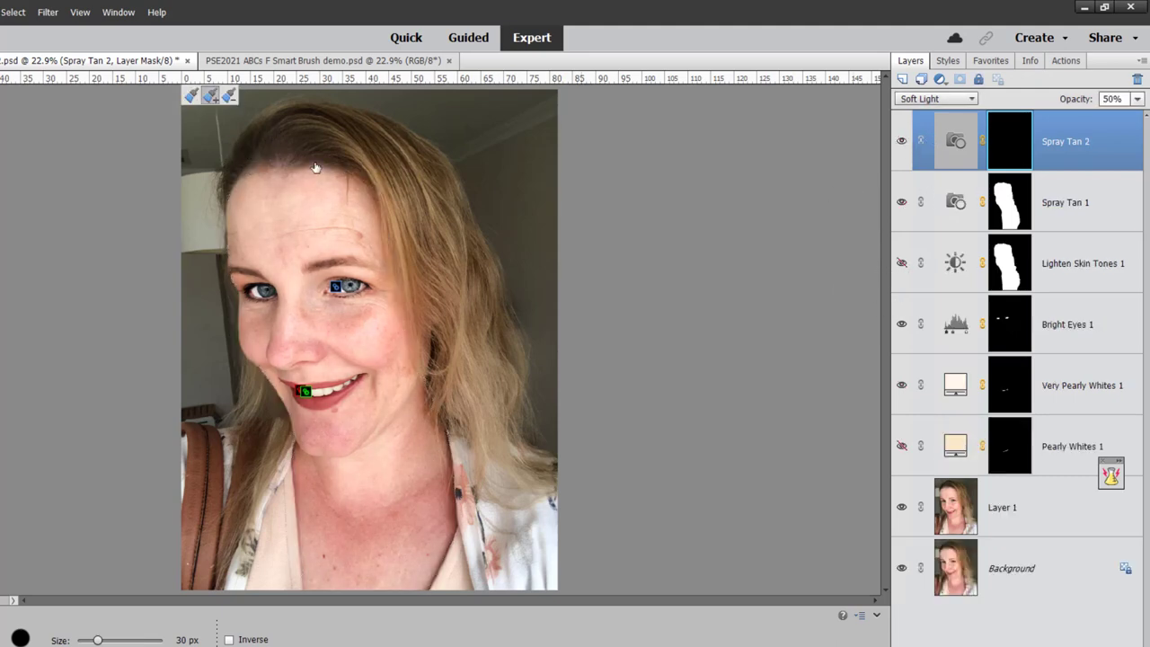
key("ctrl+z")
Switch to the Move tool and compare the Spray Tan 1 and Lighten Skin Tones 1 effects, leaving both layers hidden.
key("v")
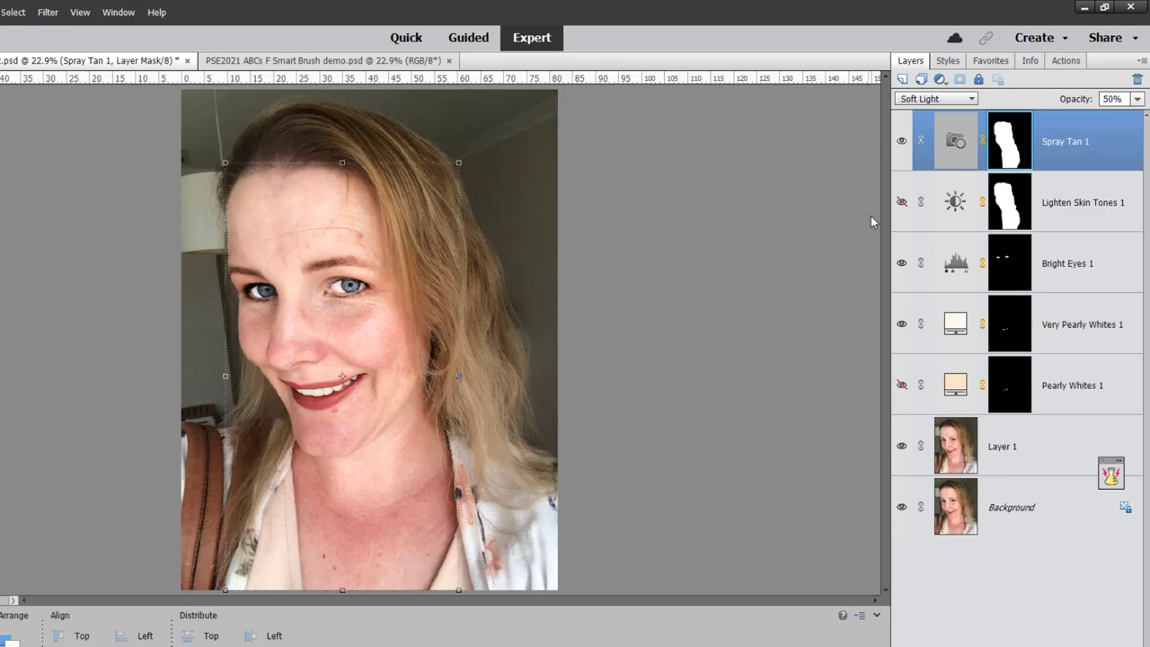
left_click(902, 141)
left_click(902, 141)
left_click(902, 141)
left_click(902, 141)
left_click(902, 141)
left_click(902, 201)
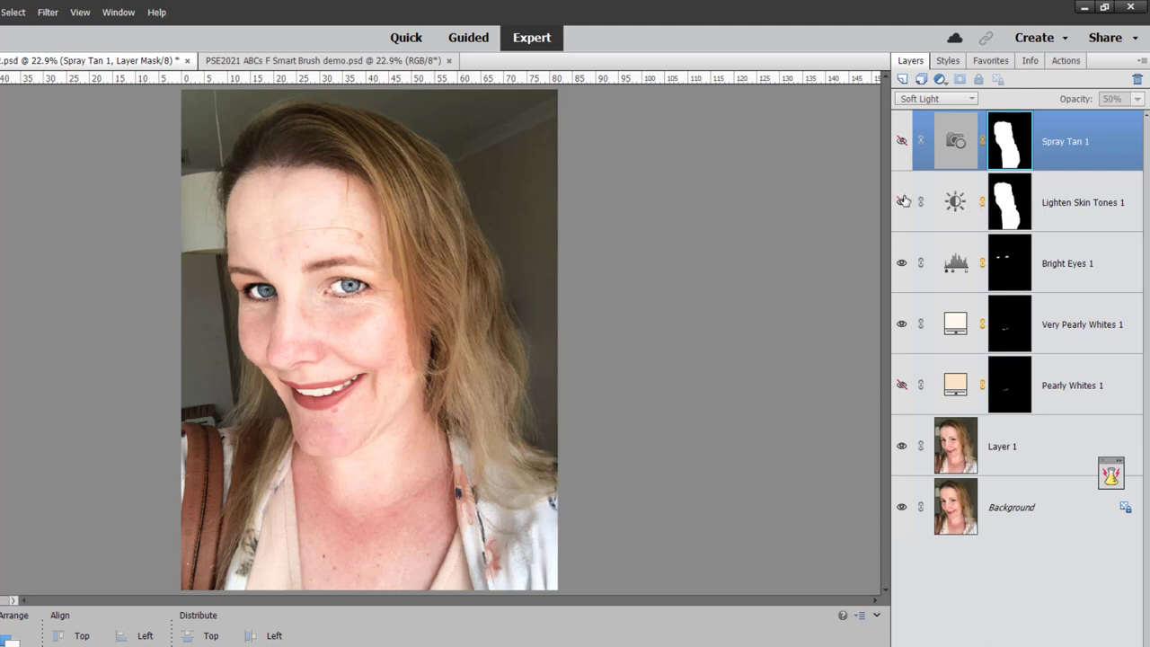
left_click(903, 201)
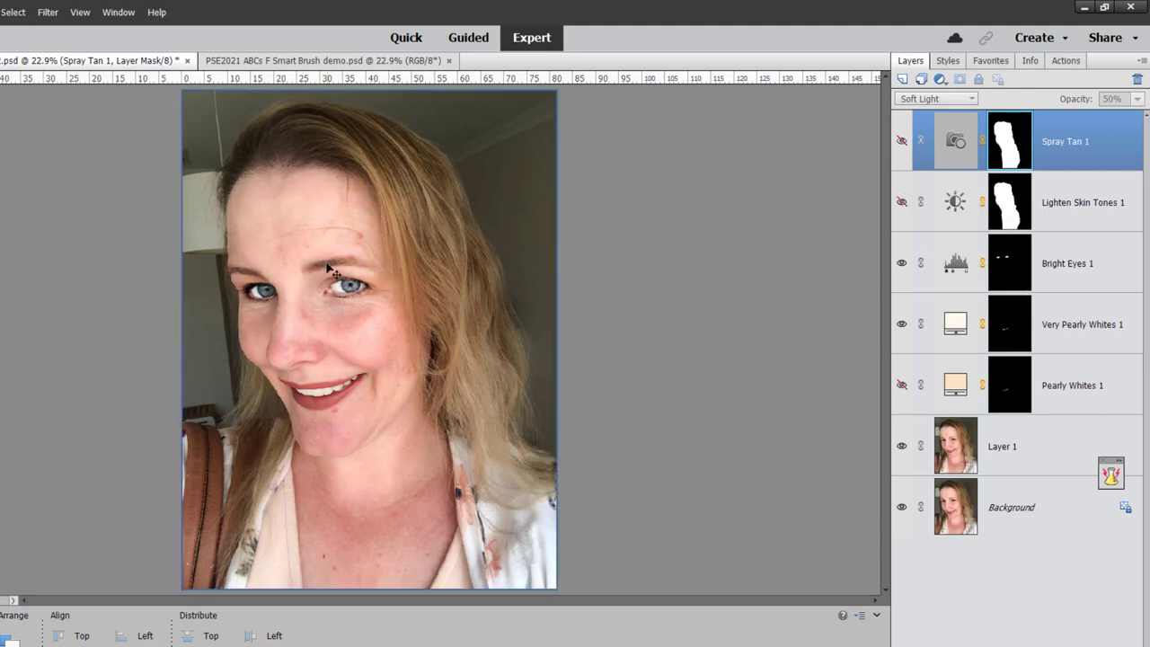
Return to the Smart Brush and select Layer 1 below the adjustment layers.
key("b")
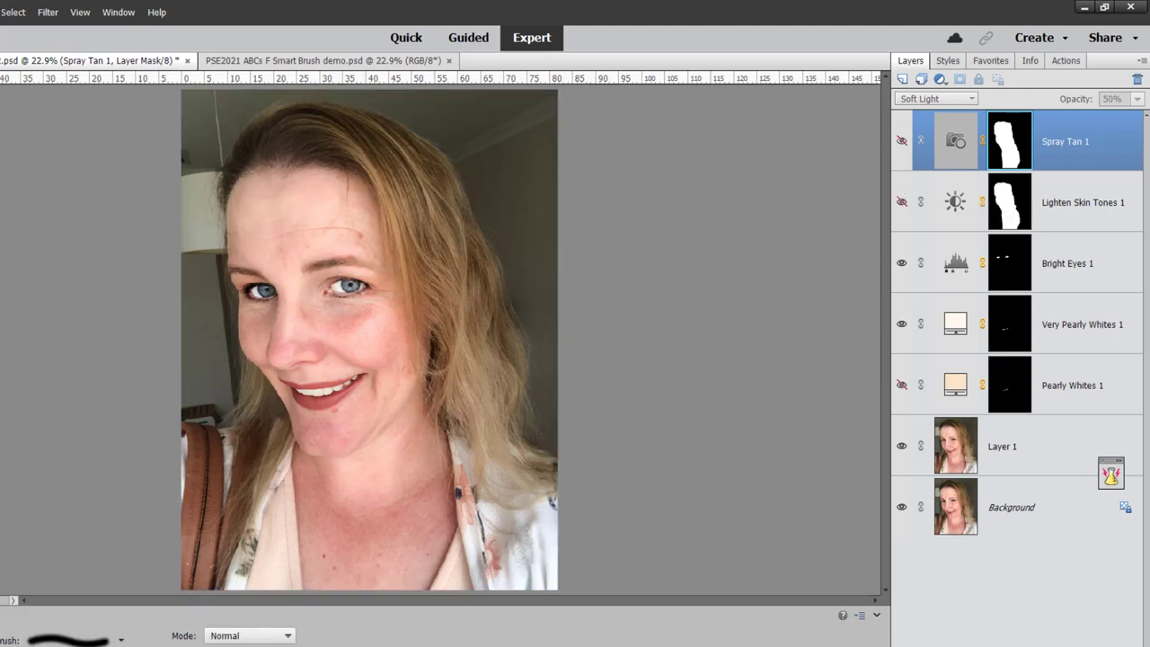
key("f")
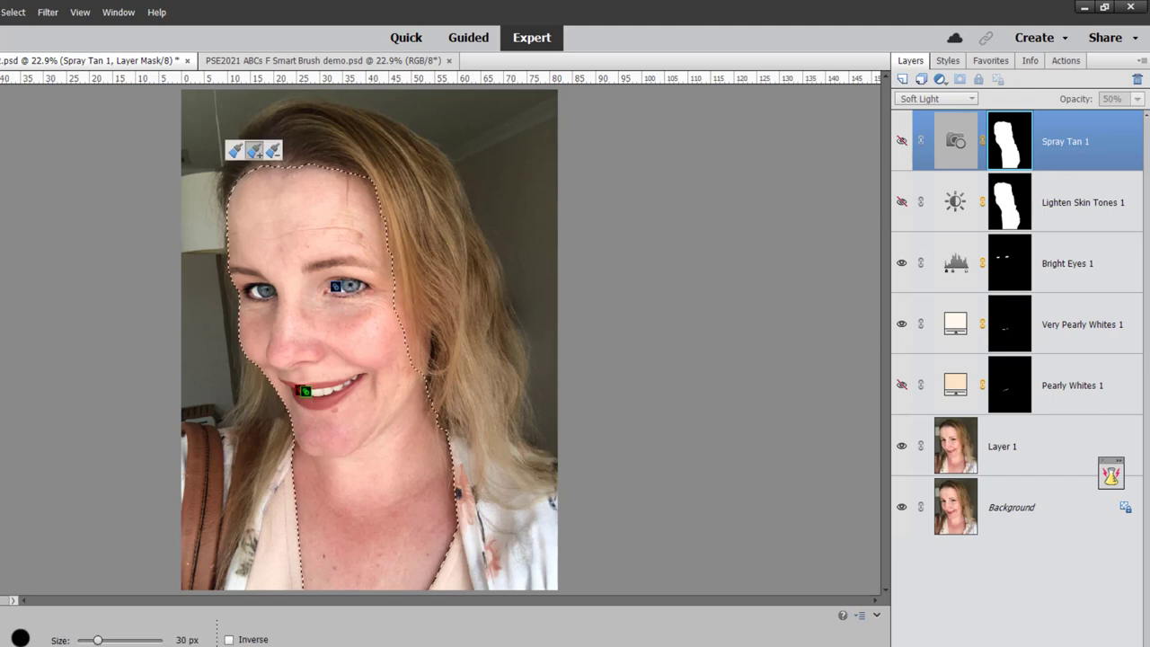
left_click(950, 449)
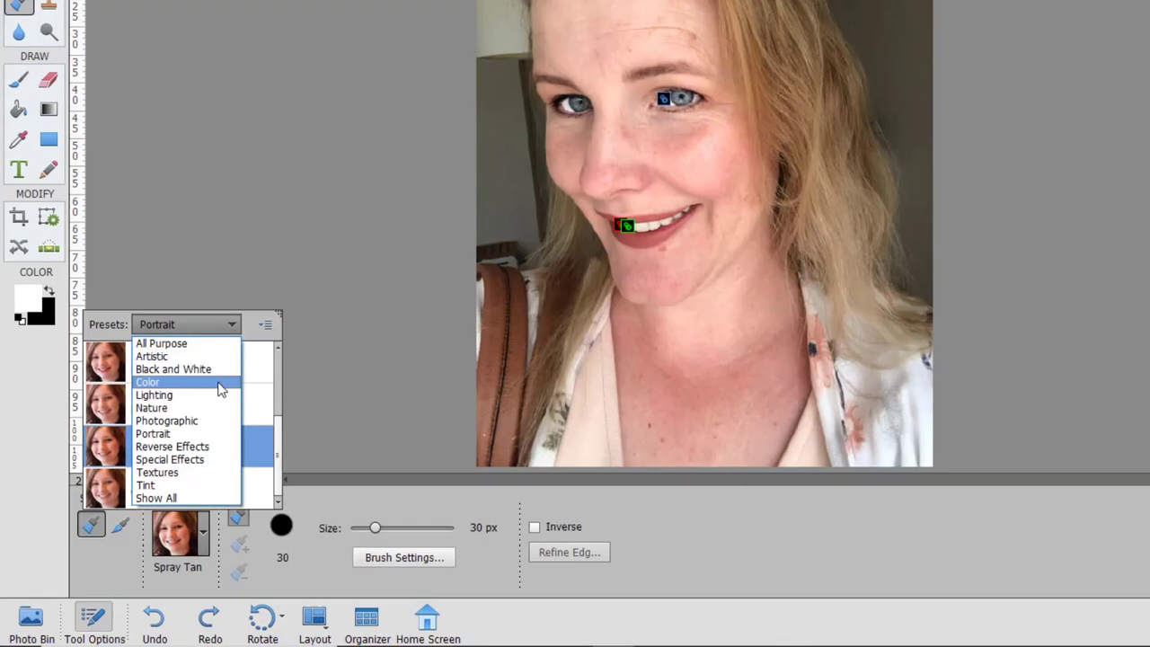
Browse the Smart Brush presets in the Lighting, Photographic, Special Effects, Tint and Nature categories.
left_click(215, 391)
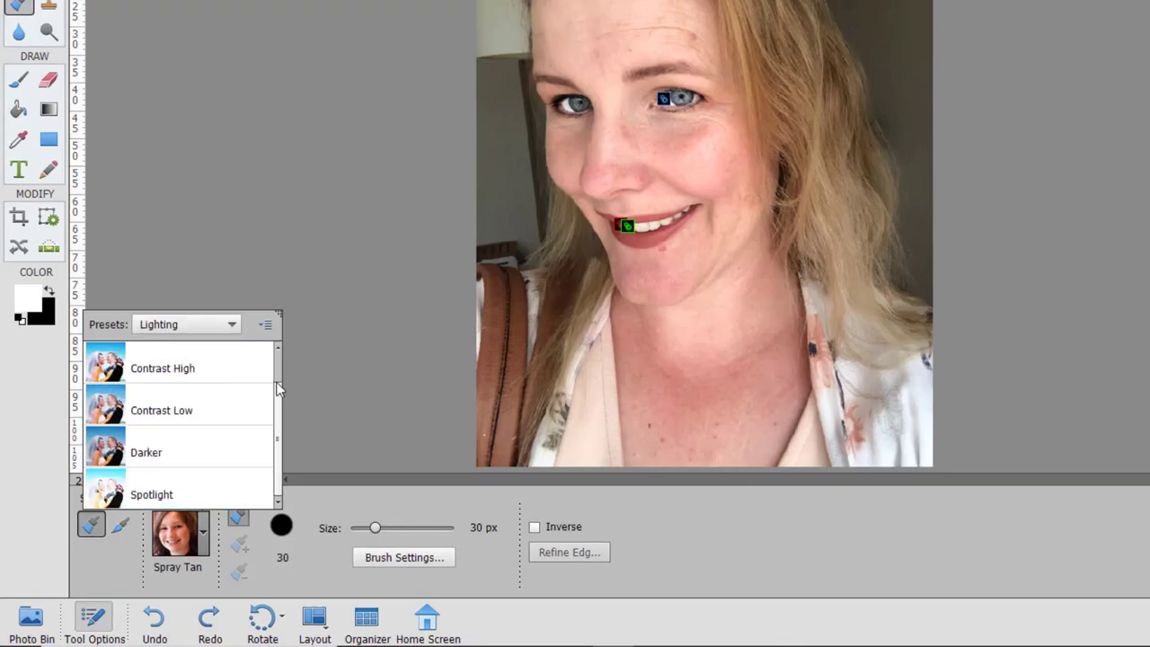
left_click(196, 329)
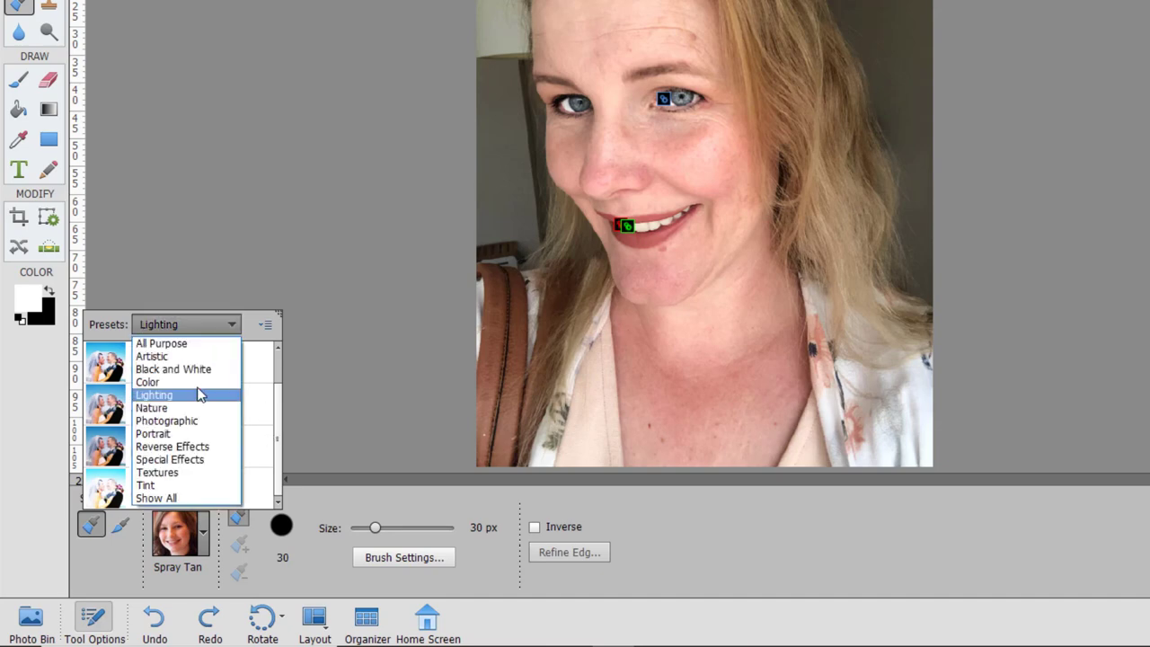
left_click(197, 420)
left_click(231, 324)
left_click(169, 459)
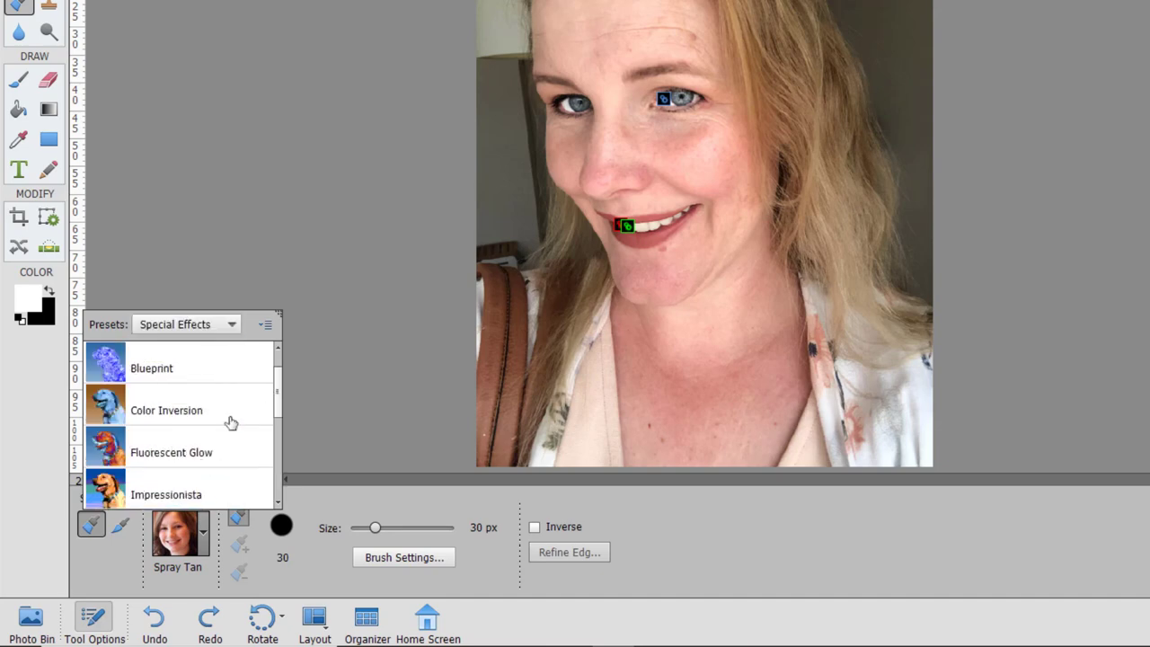
scroll(260, 432, "down", 5)
left_click(192, 327)
left_click(176, 485)
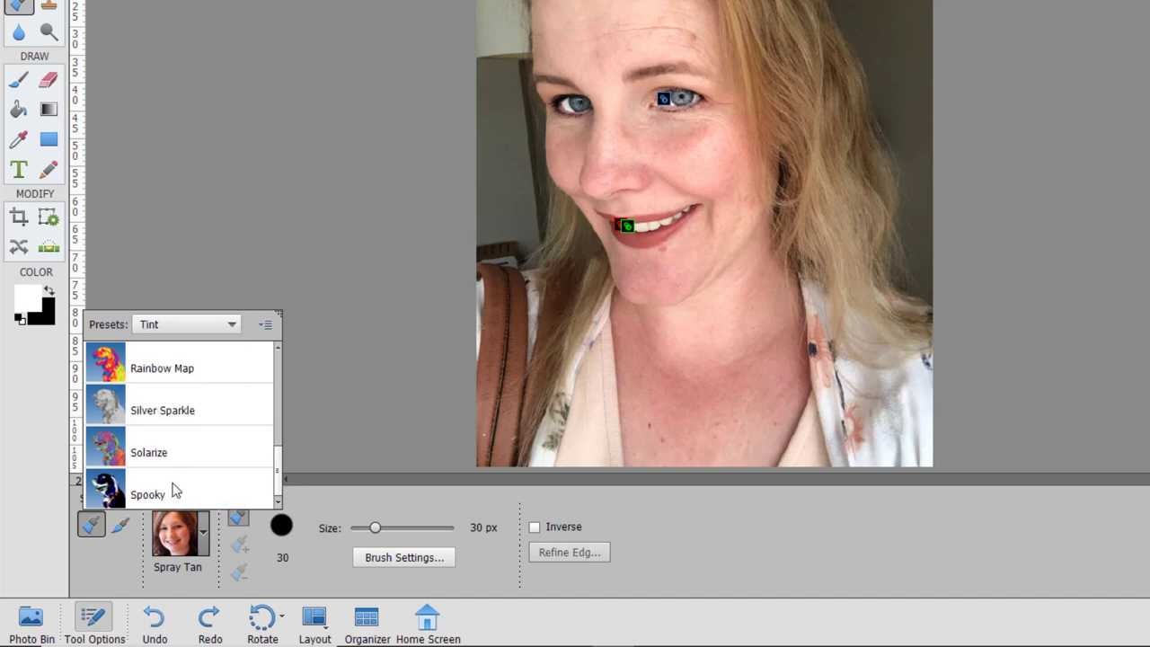
left_click(188, 326)
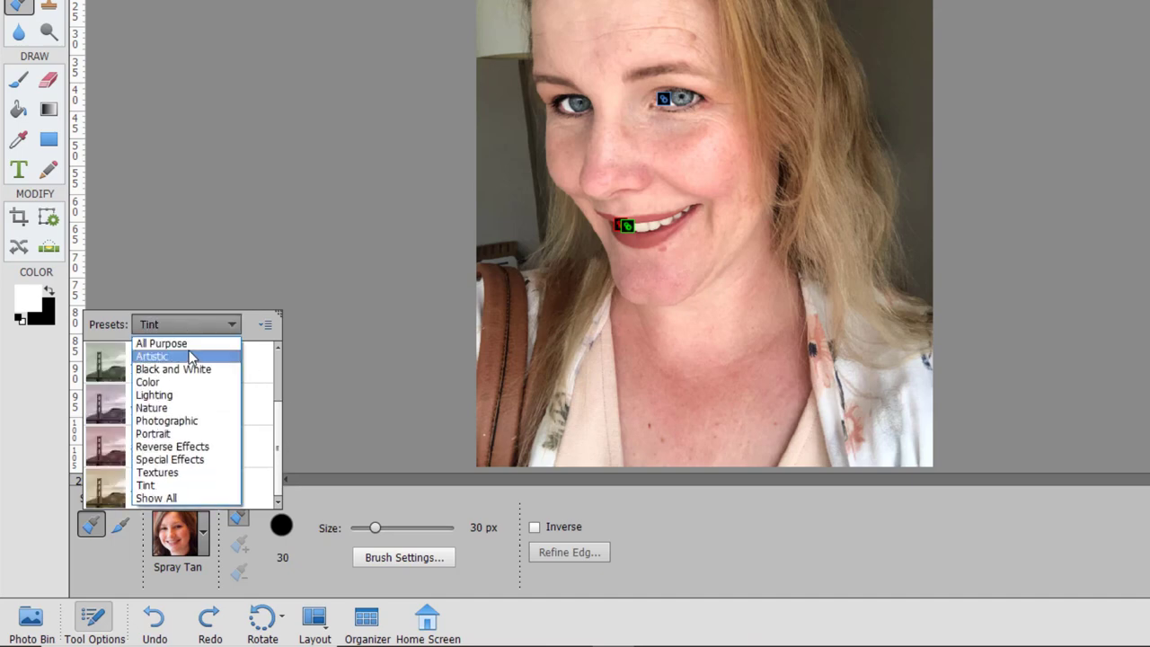
left_click(185, 407)
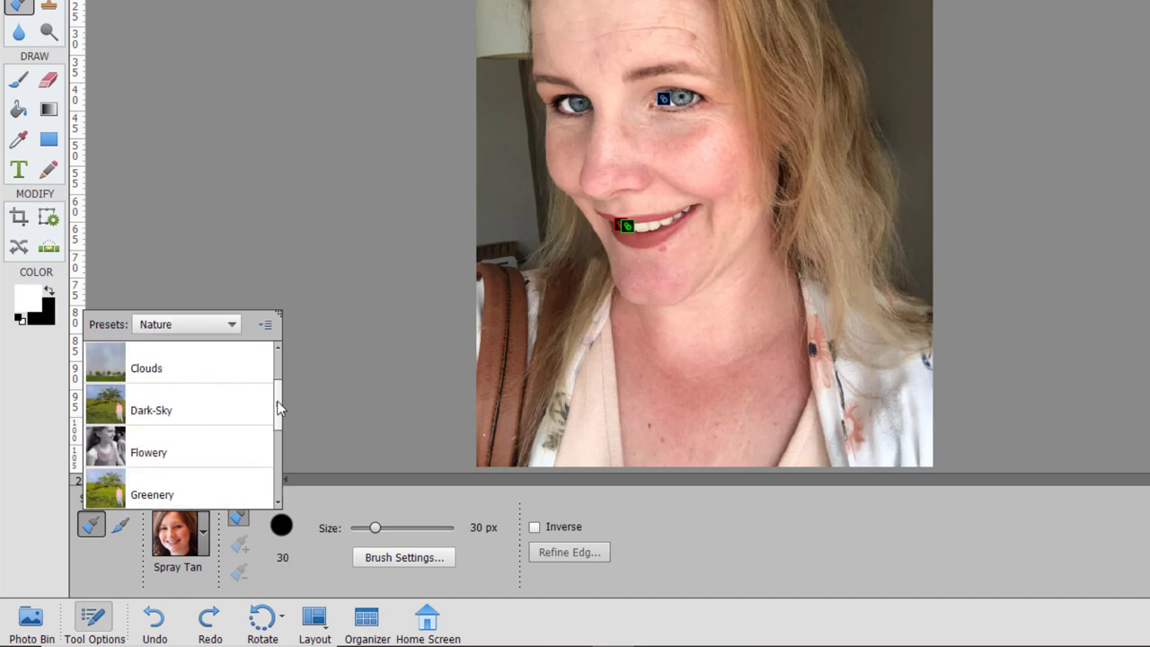
left_click_drag(279, 408, 267, 485)
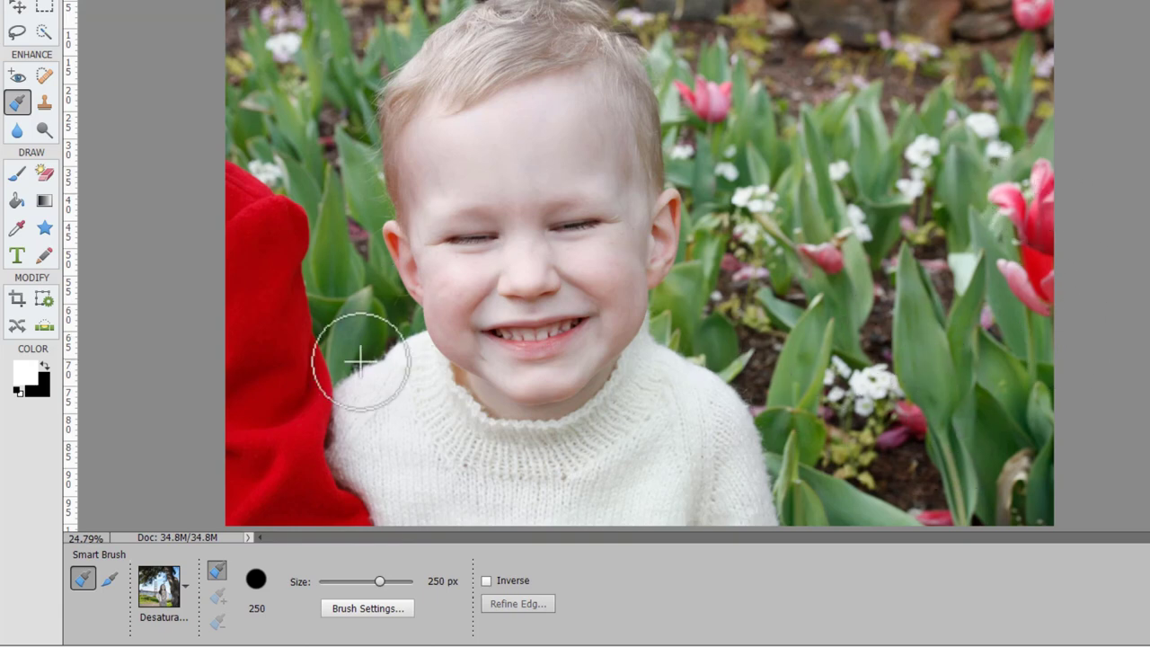
Apply the Desaturate Reds preset from the Black and White category to the red sleeve beside the boy with the Smart Brush.
left_click(187, 584)
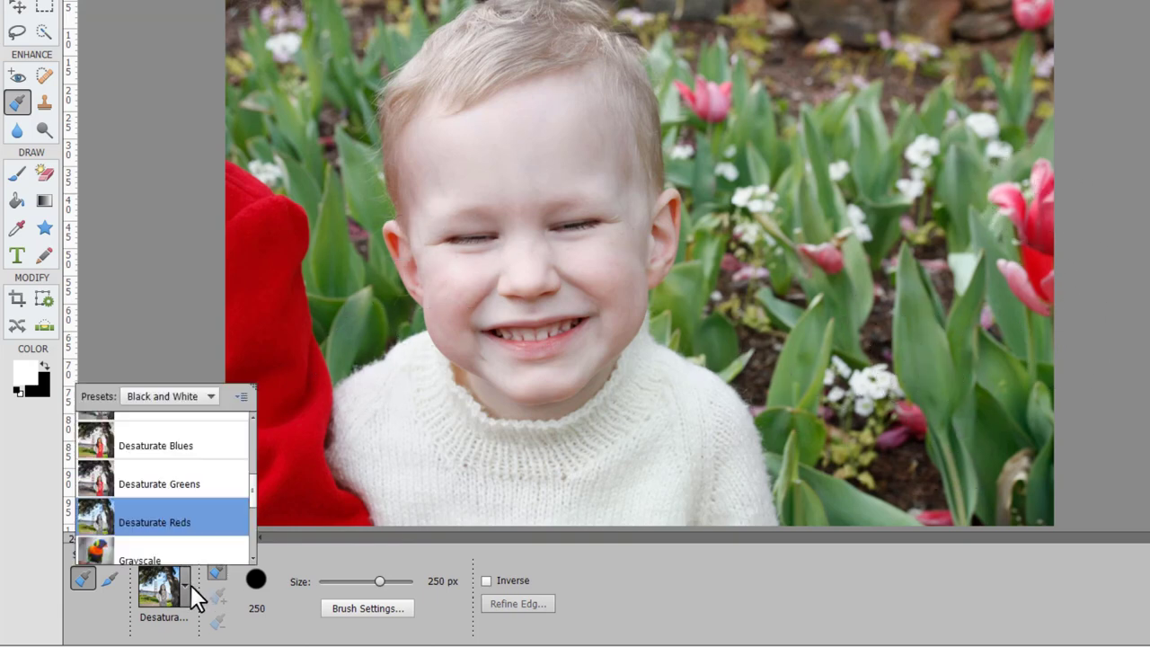
left_click(209, 637)
left_click_drag(230, 184, 279, 318)
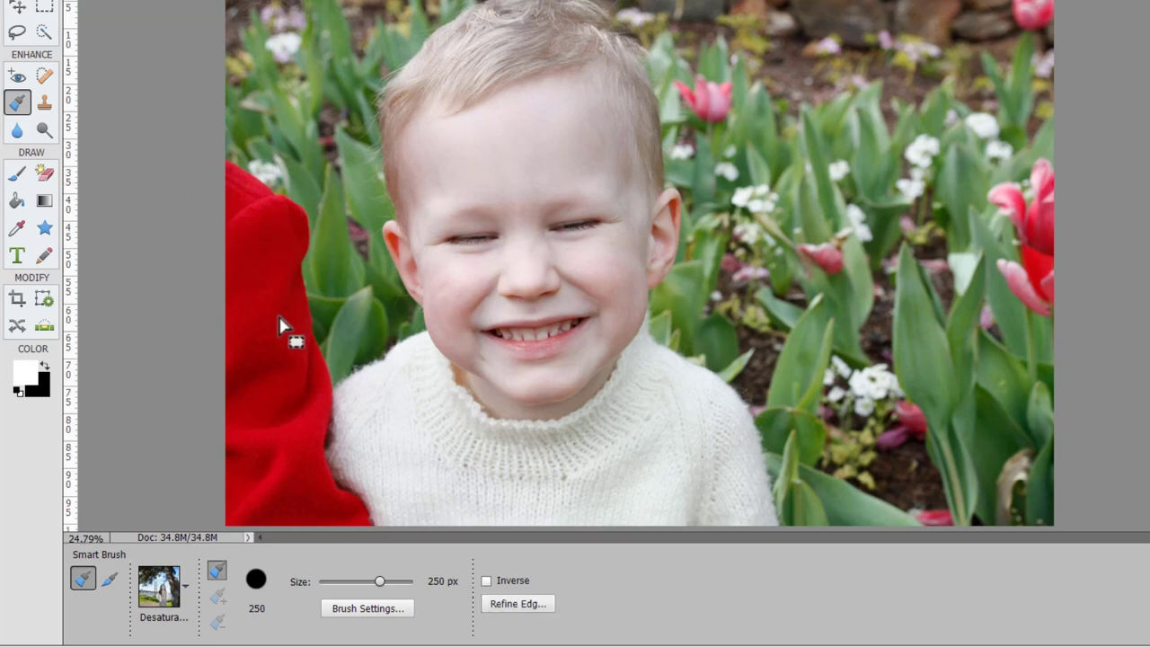
left_click_drag(255, 457, 267, 449)
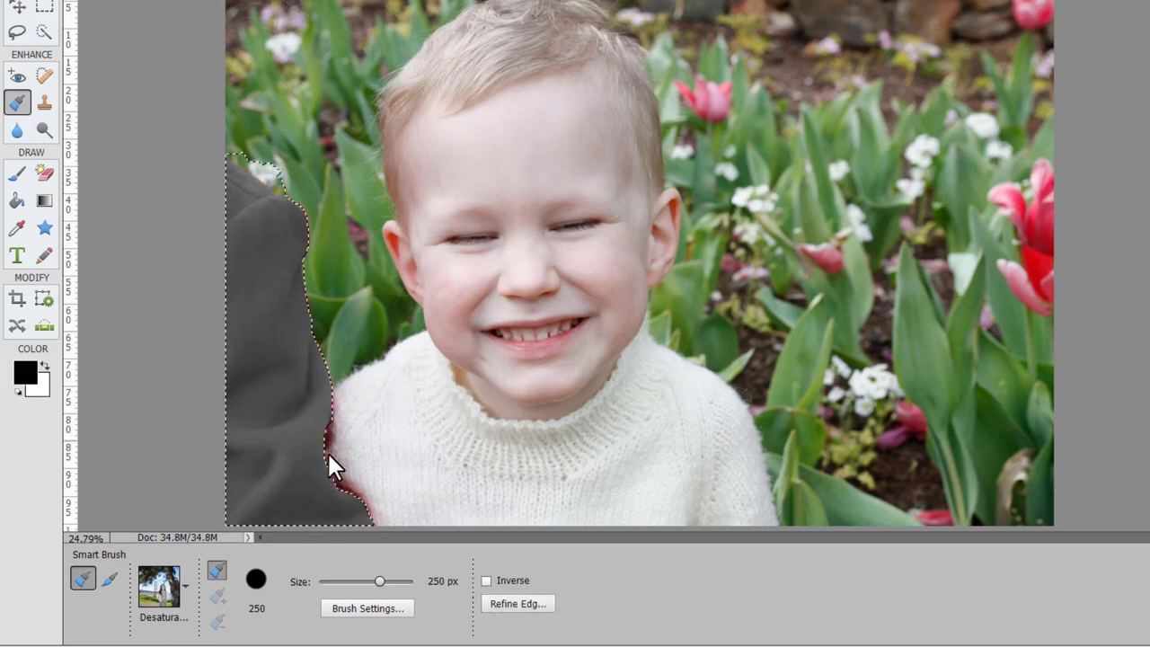
Refine the sleeve selection's edge with Decontaminate Colors at 66% and output it to a new layer with layer mask.
left_click(518, 605)
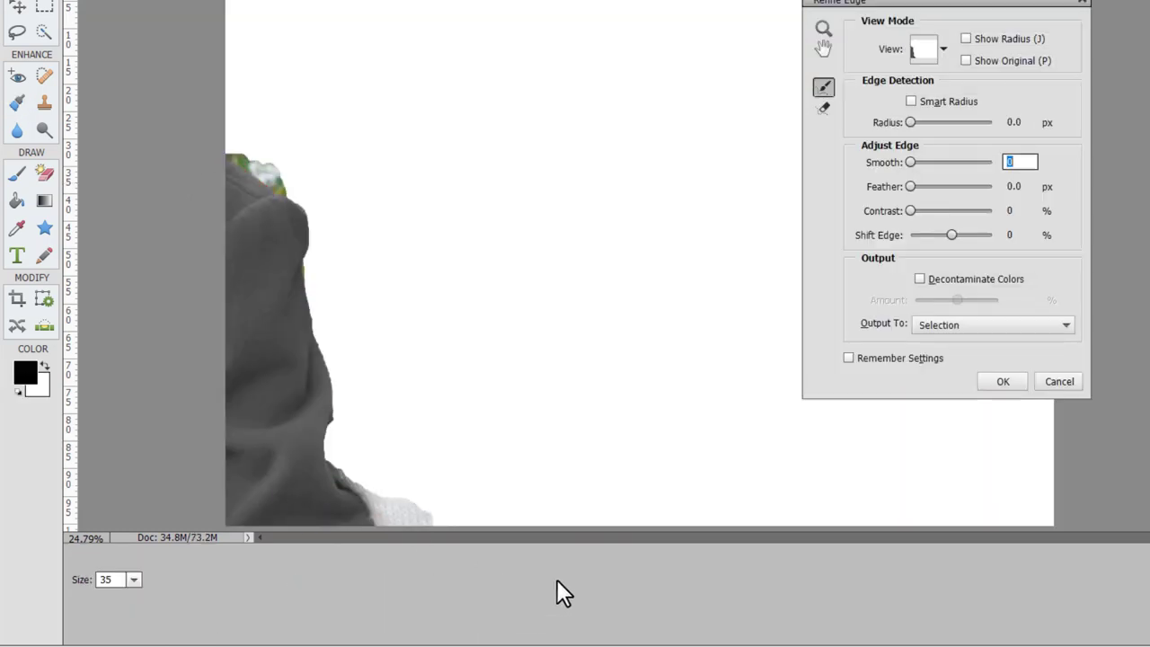
left_click(920, 279)
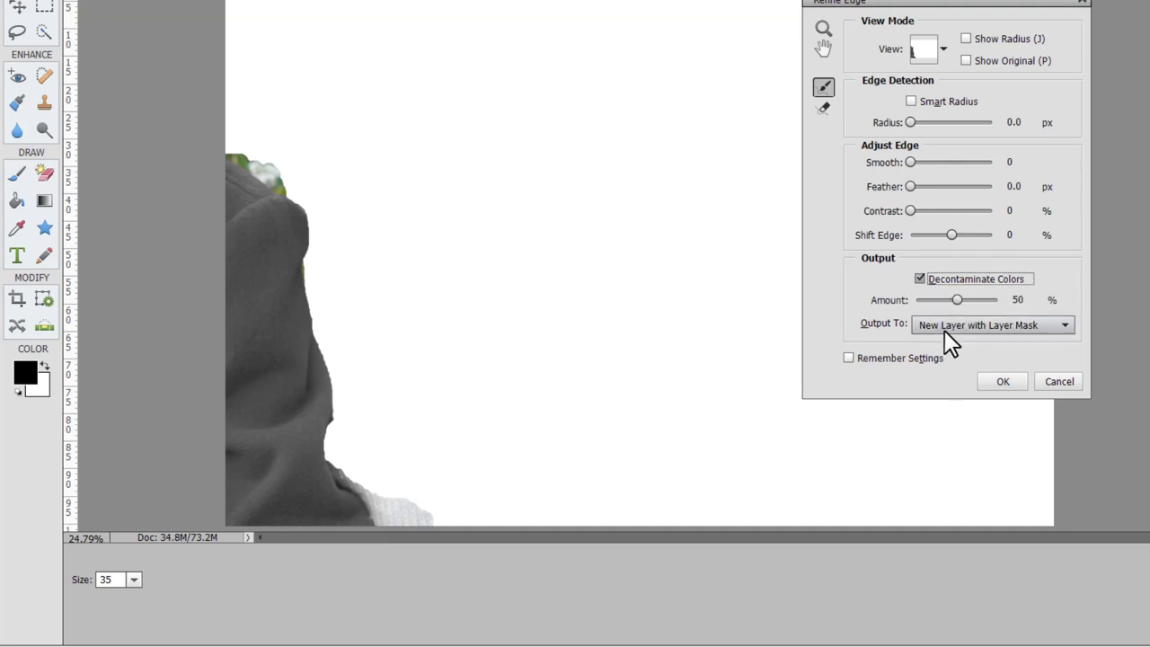
mouse_move(979, 297)
left_mouse_down()
mouse_move(979, 312)
mouse_move(969, 305)
left_mouse_up()
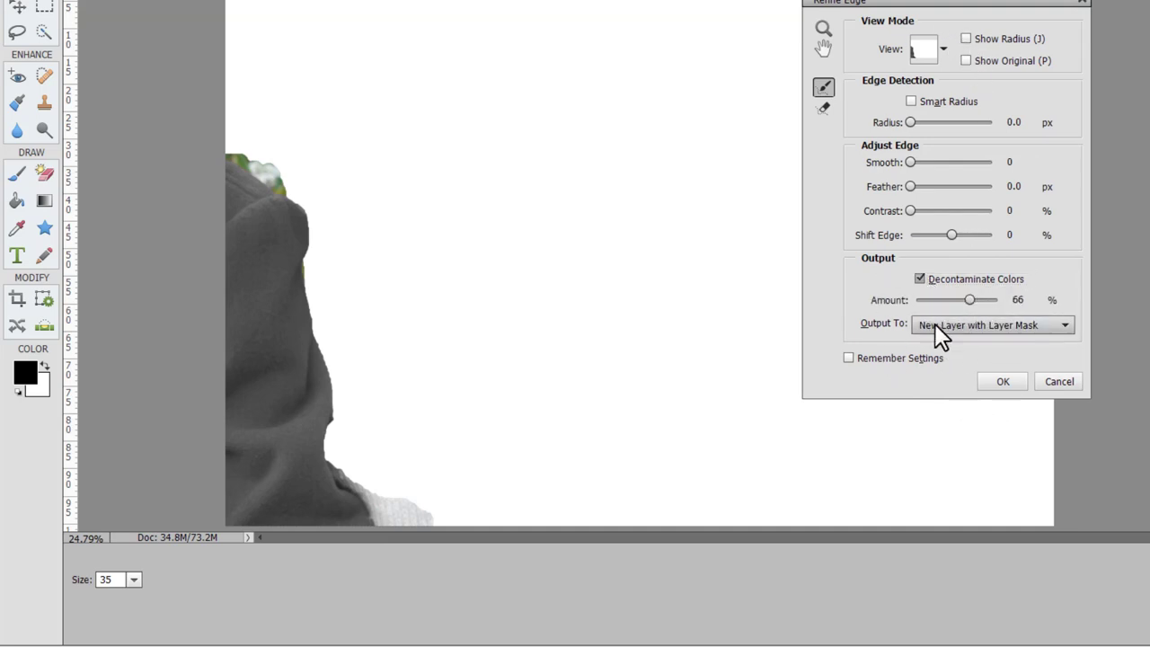
left_click(922, 280)
left_click(922, 279)
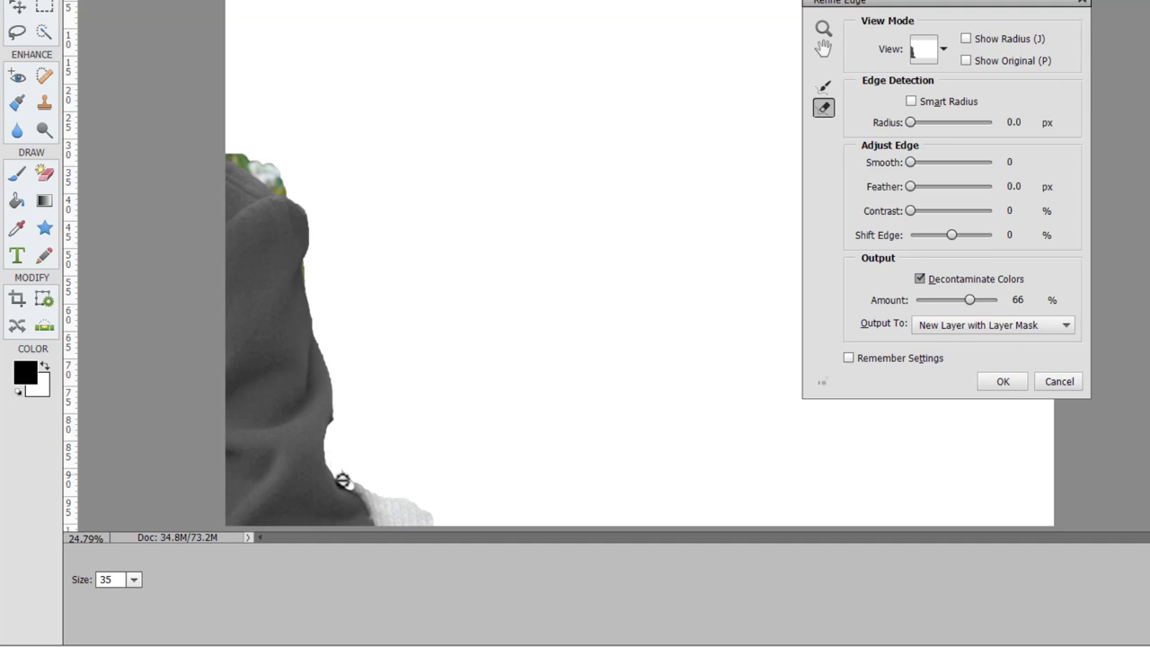
key("Return")
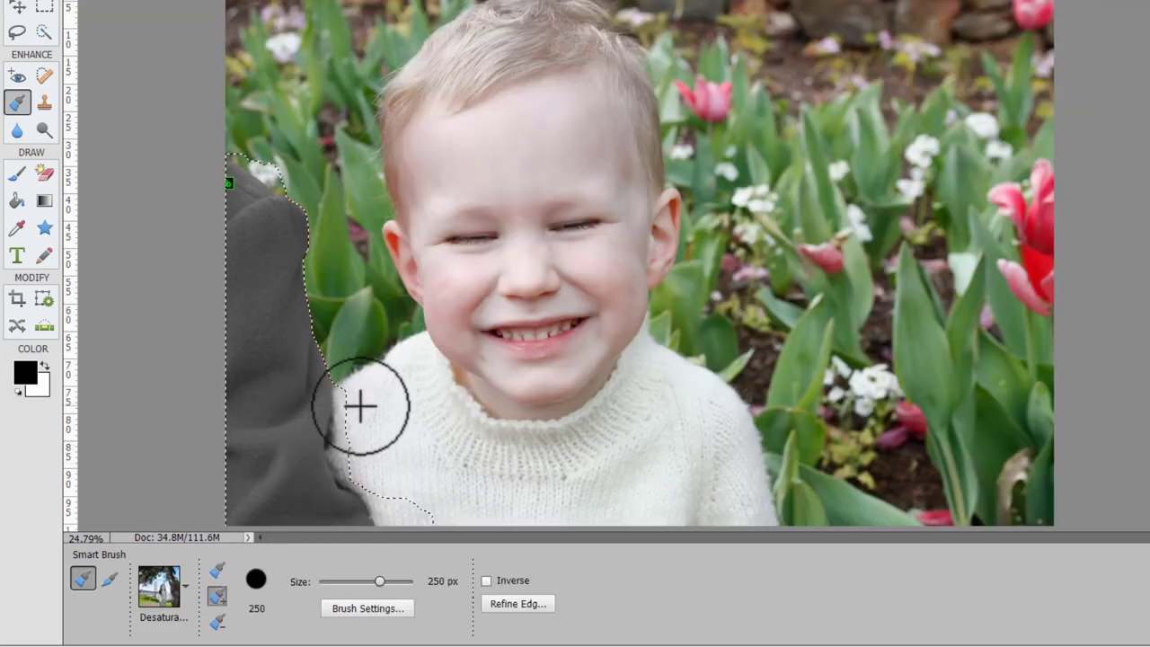
Reduce the brush size to 100 px and remove the white sweater along the sleeve's edge from the selection.
key("bracketleft")
key("bracketleft")
key("bracketleft")
key("bracketleft")
key("bracketleft")
key("bracketleft")
key("bracketleft")
key("bracketleft")
key("bracketleft")
key("bracketleft")
key("bracketleft")
key("bracketleft")
key("bracketleft")
key("bracketleft")
key("bracketleft")
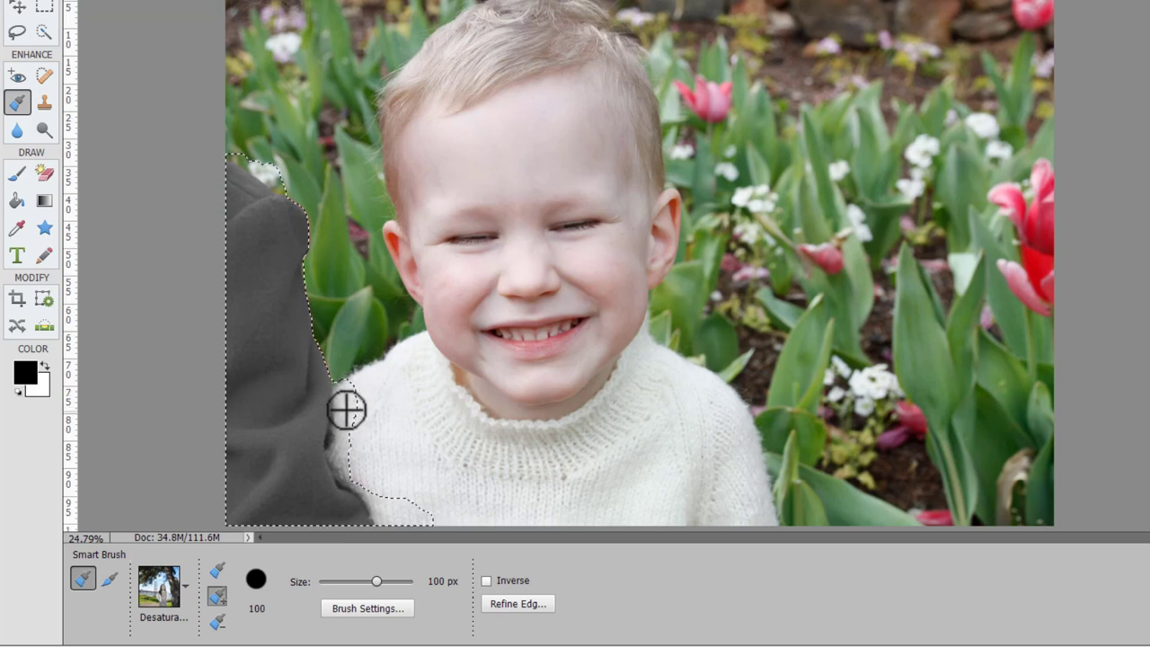
left_click_drag(346, 410, 363, 487)
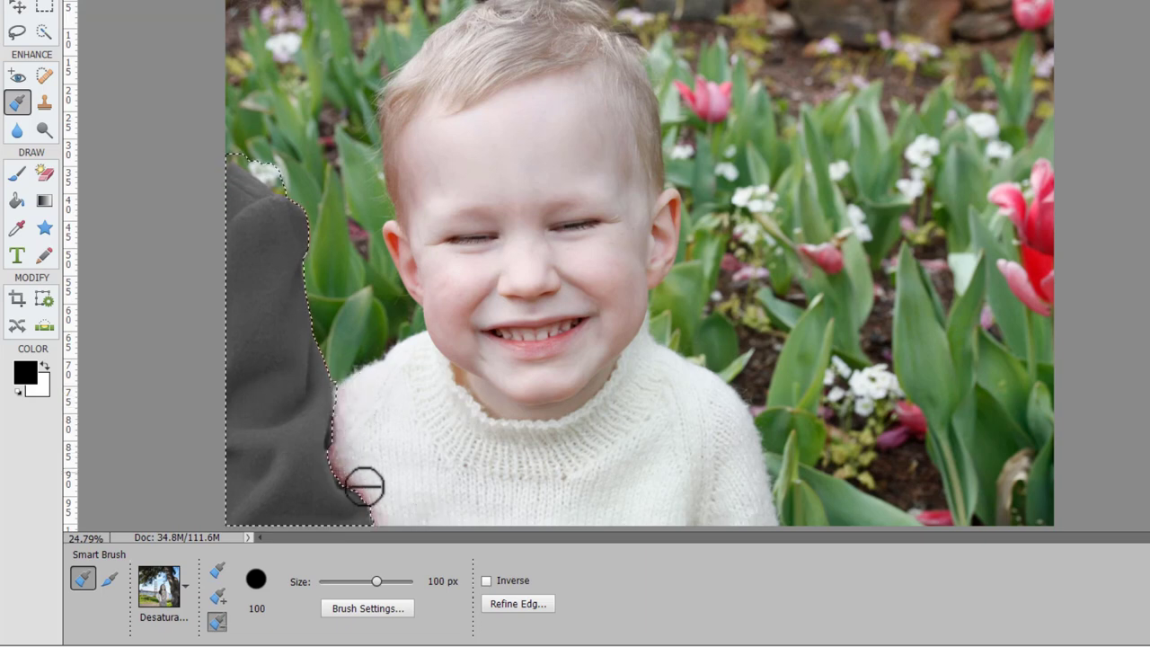
mouse_move(331, 410)
left_mouse_down()
mouse_move(339, 478)
mouse_move(369, 509)
left_mouse_up()
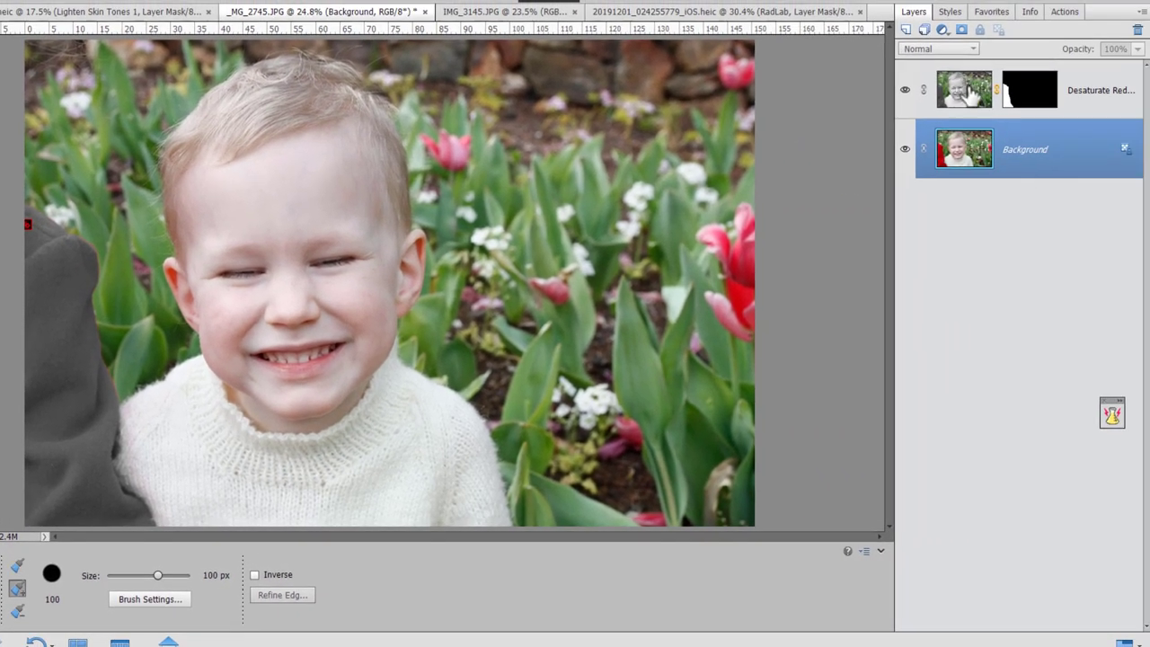
Lower the Desaturate Reds copy layer's opacity to 73%, deselect the sleeve and switch to the Move tool.
left_click(970, 95)
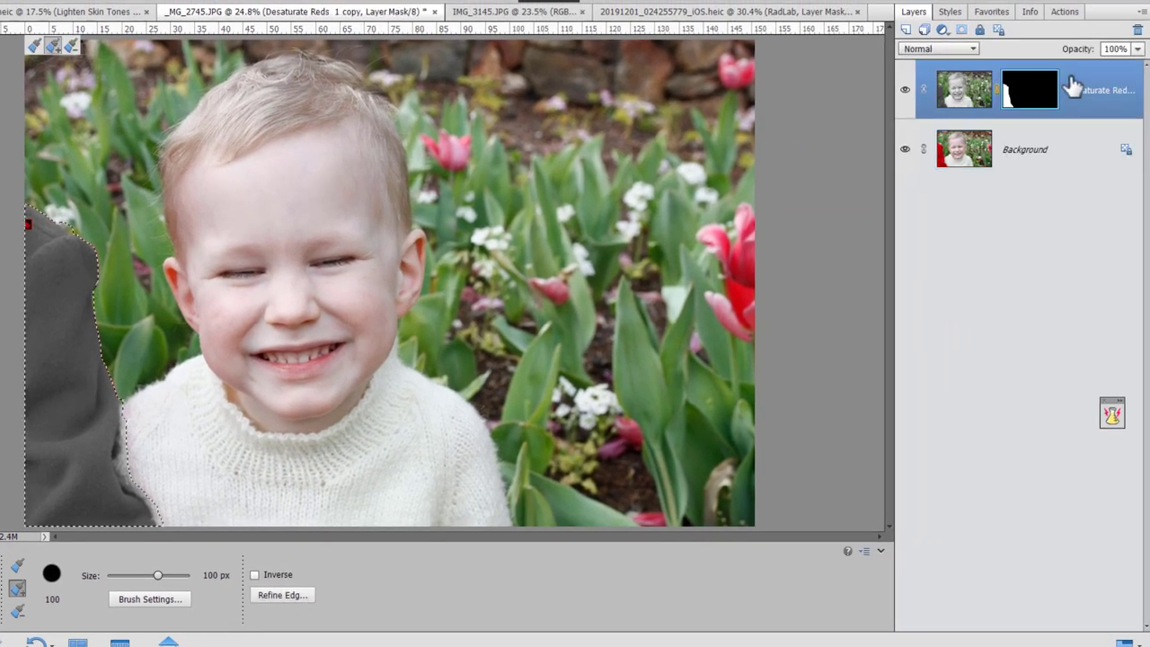
left_click_drag(1066, 52, 1068, 52)
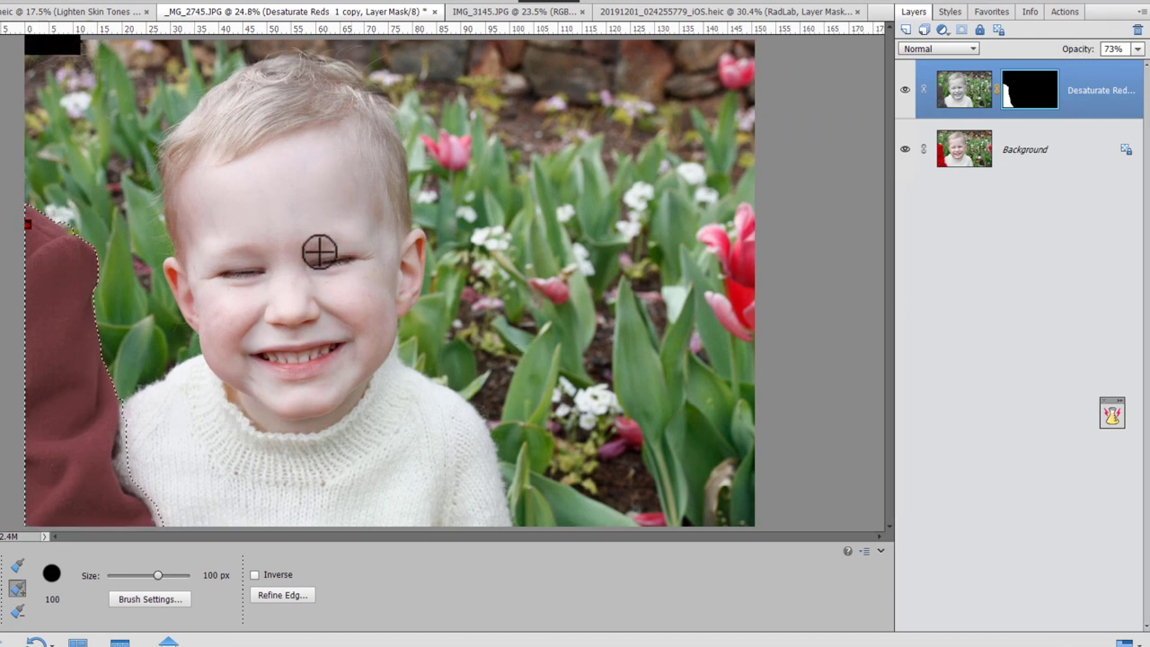
key("ctrl+d")
key("v")
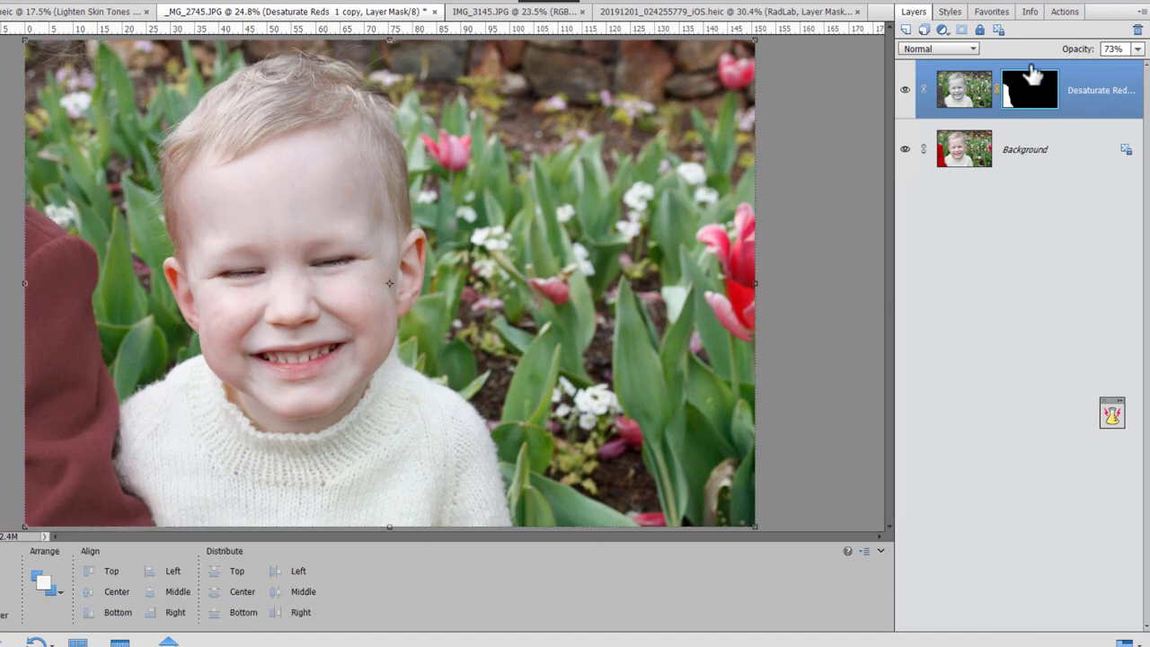